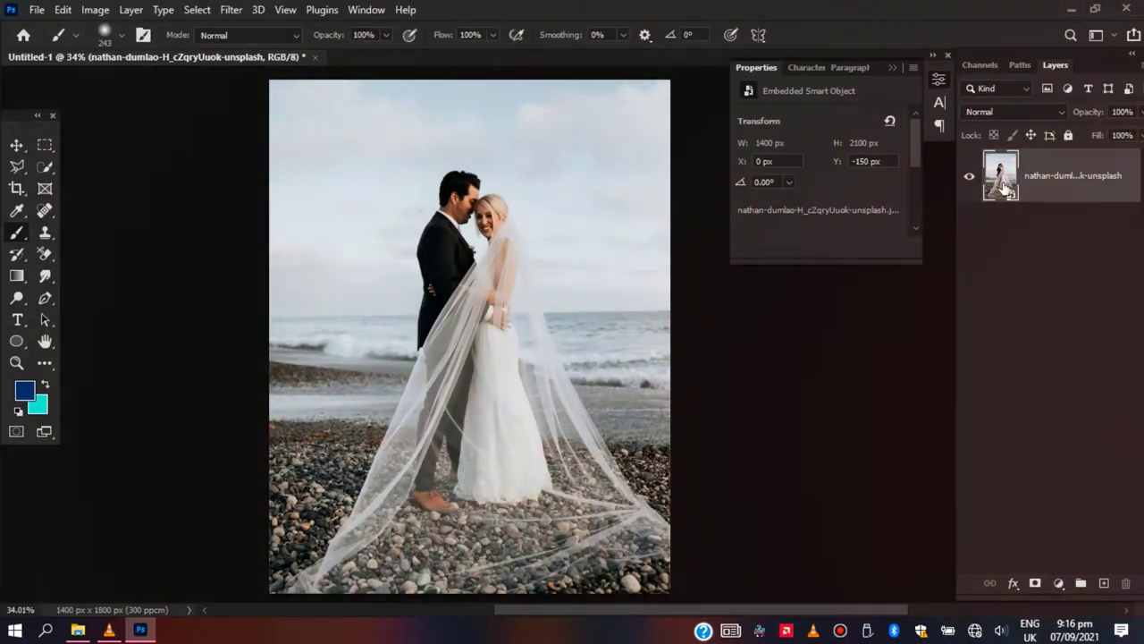
# Duplicate the beach wedding photo layer, leaving the original hidden beneath the copy
pyautogui.moveTo(1068, 179); pyautogui.dragTo(1105, 582)
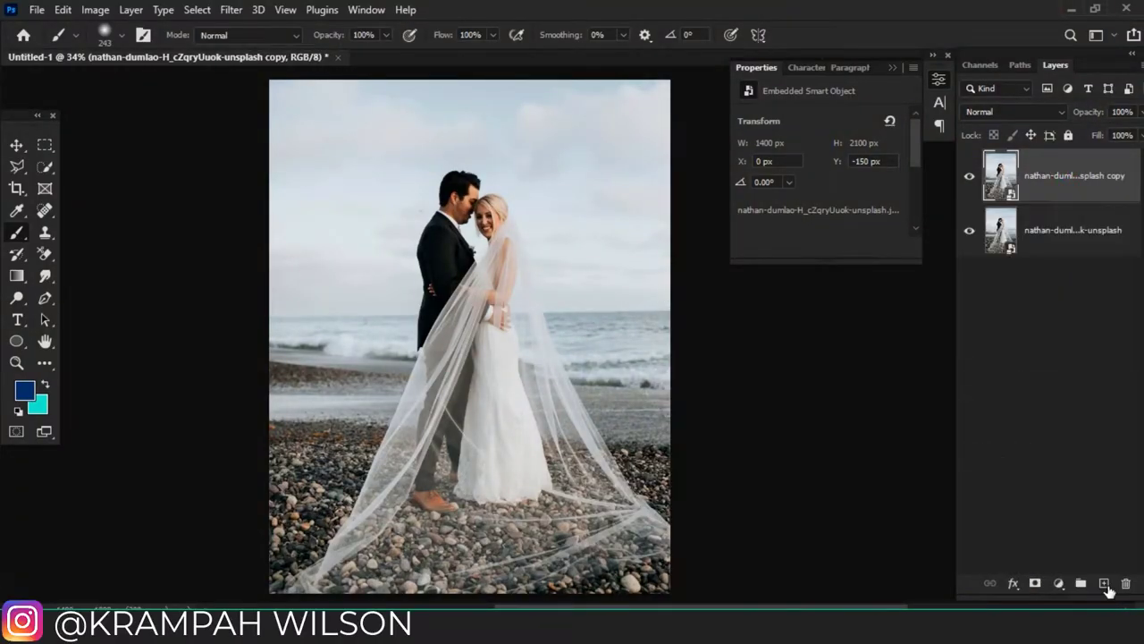
# Add a muted blue (669daf) Color Fill layer directly above the hidden original photo
pyautogui.click(1046, 243)
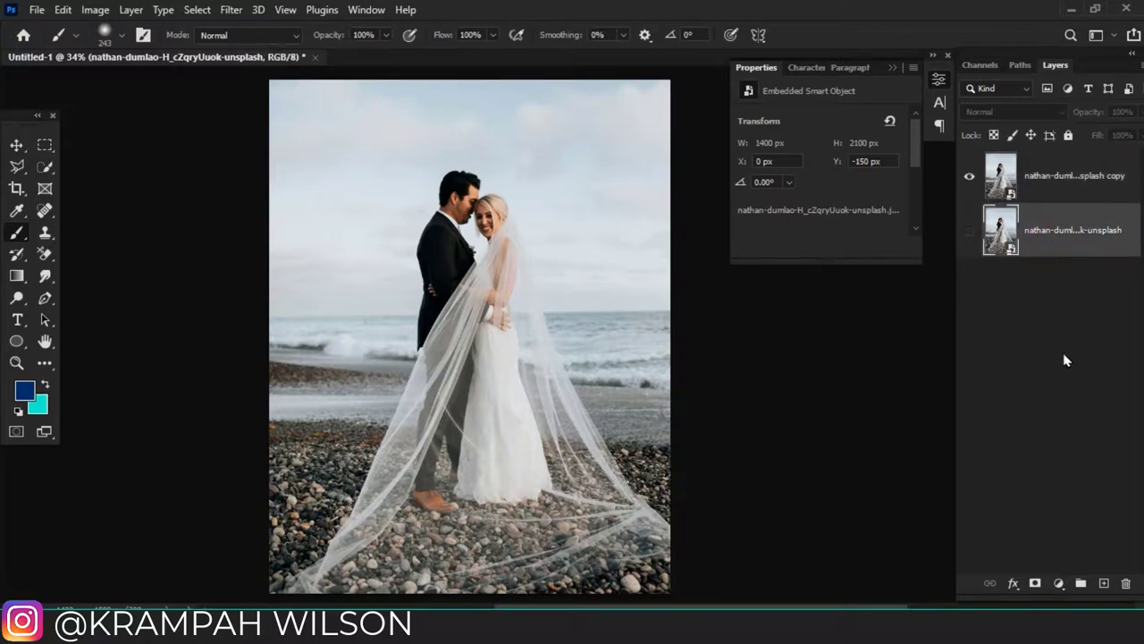
pyautogui.click(1062, 583)
pyautogui.click(935, 300)
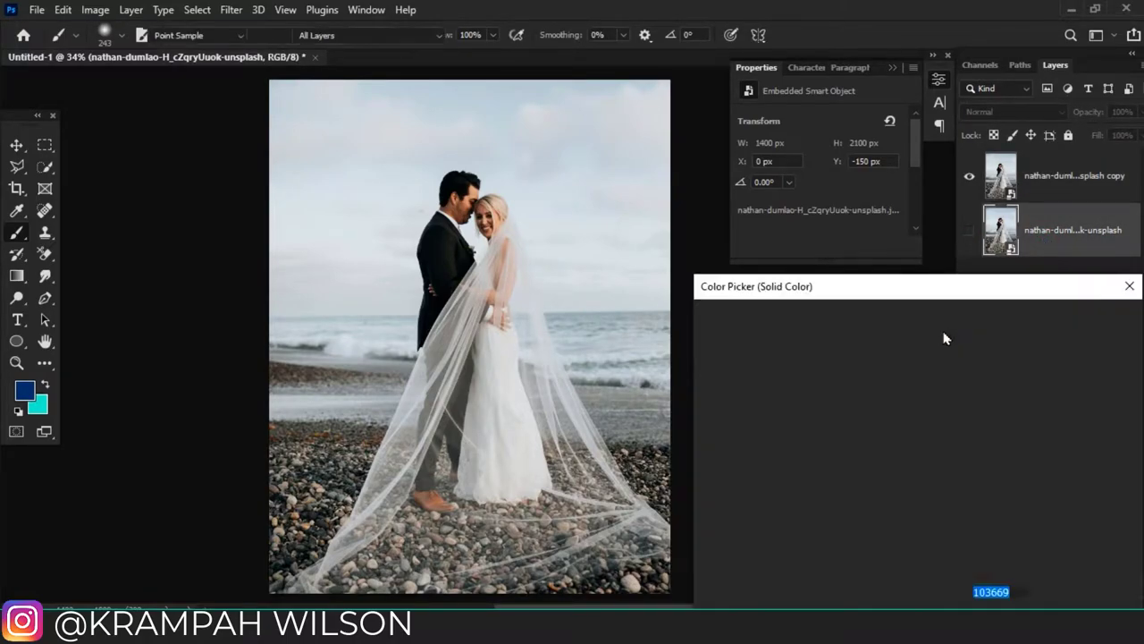
pyautogui.moveTo(607, 354); pyautogui.dragTo(605, 345)
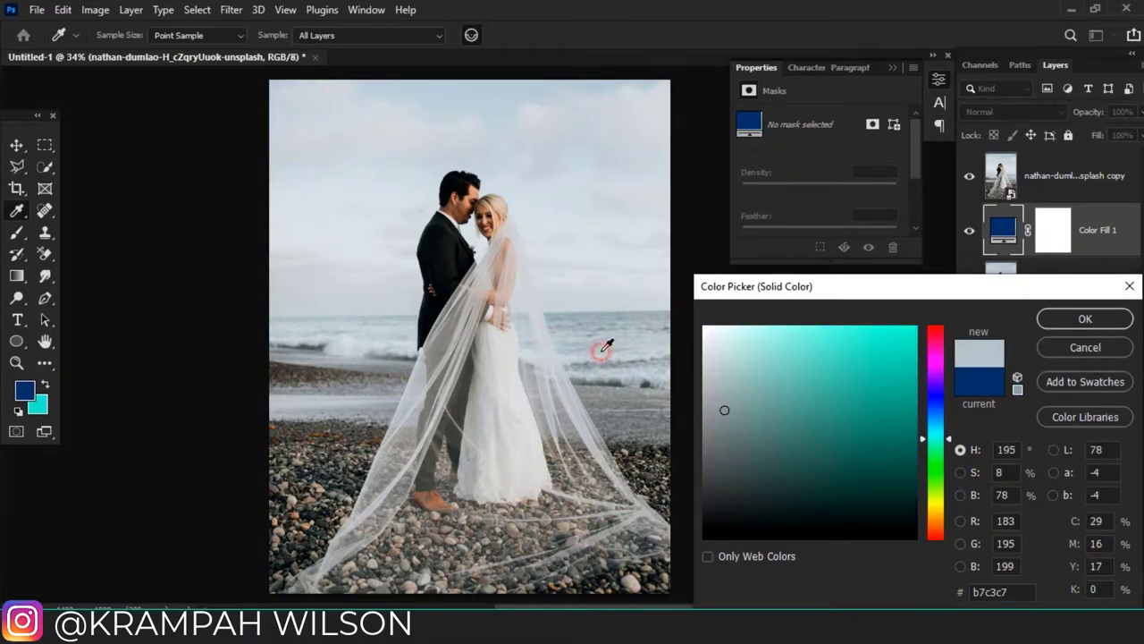
pyautogui.moveTo(847, 368)
pyautogui.mouseDown()
pyautogui.moveTo(813, 340)
pyautogui.moveTo(844, 390)
pyautogui.moveTo(807, 404)
pyautogui.mouseUp()
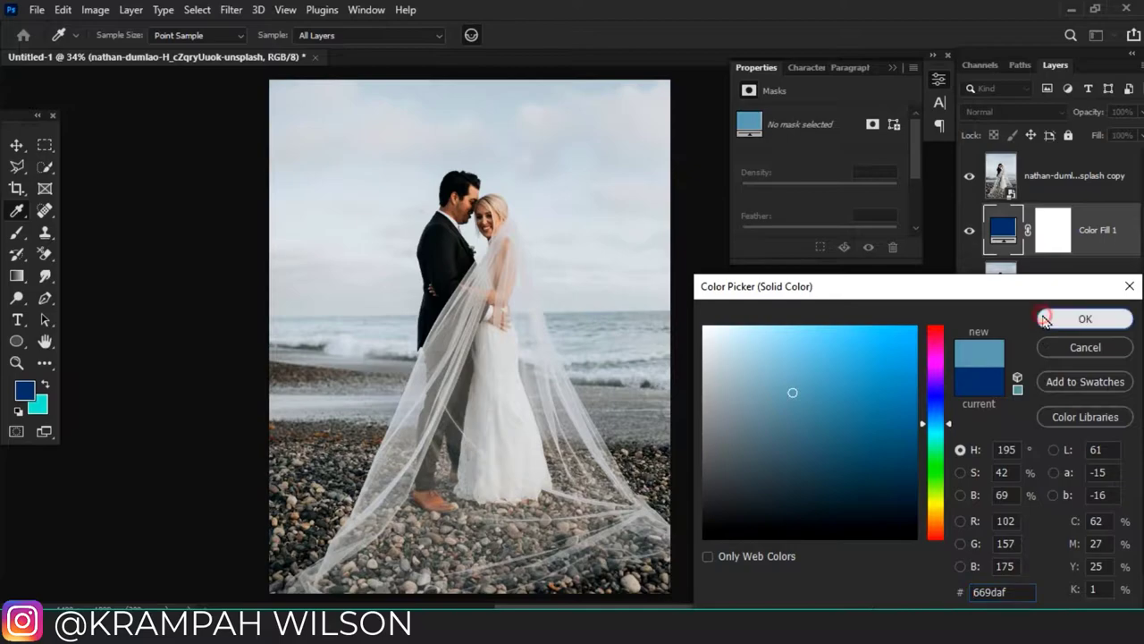
pyautogui.click(1085, 319)
# Quick-select the couple, the man's dark suit and the bride's whole veil on the photo copy
pyautogui.click(1039, 182)
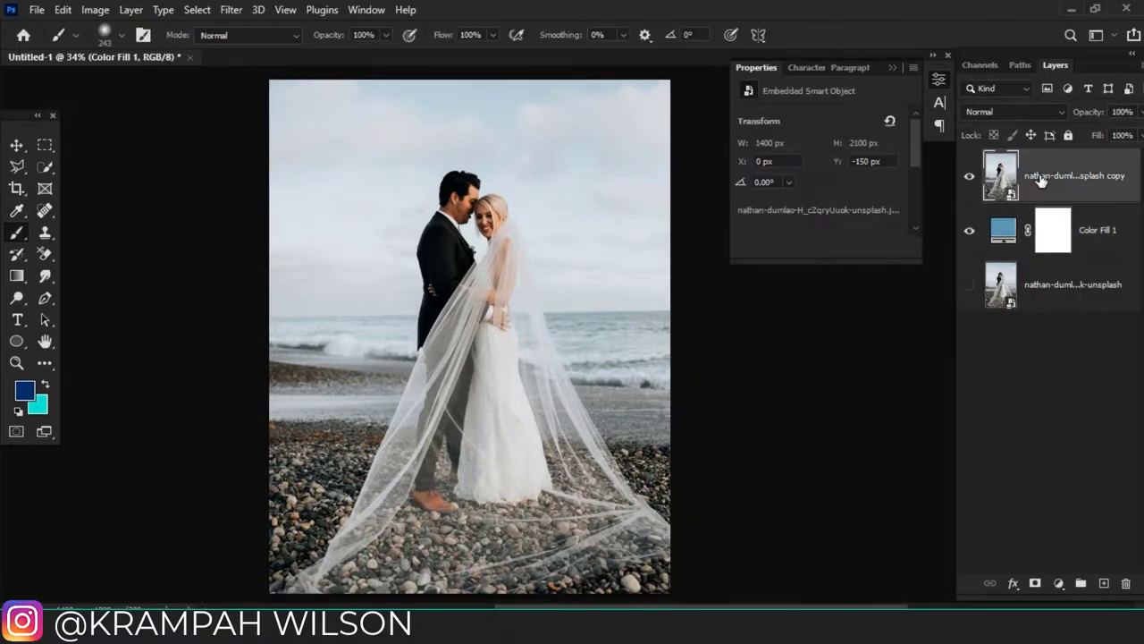
pyautogui.click(43, 168)
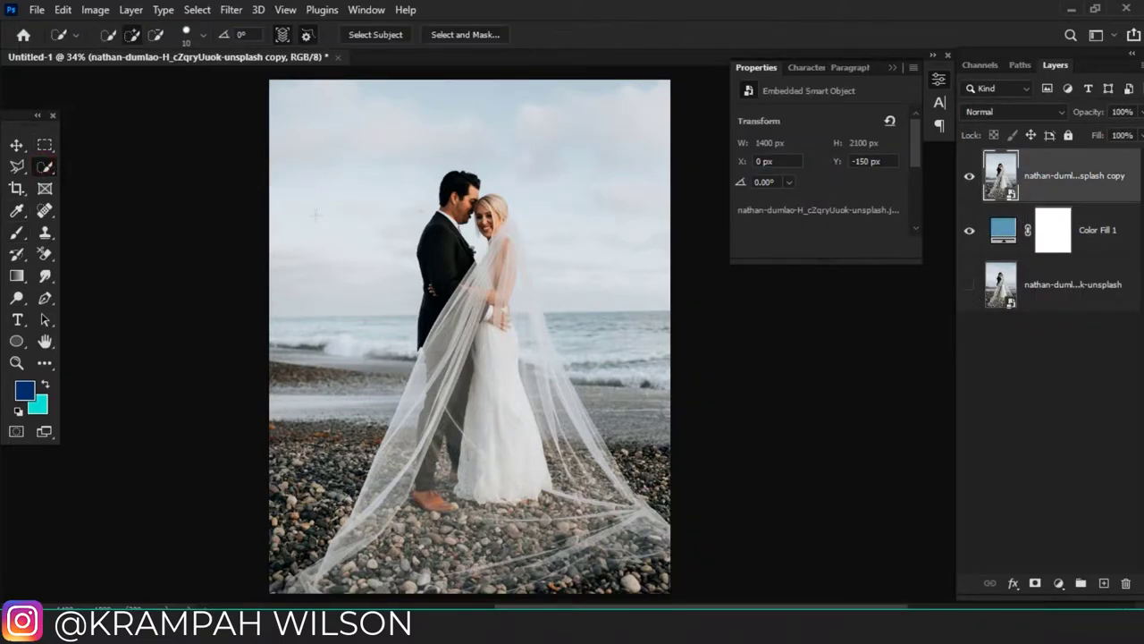
pyautogui.scroll(3, 461, 211)
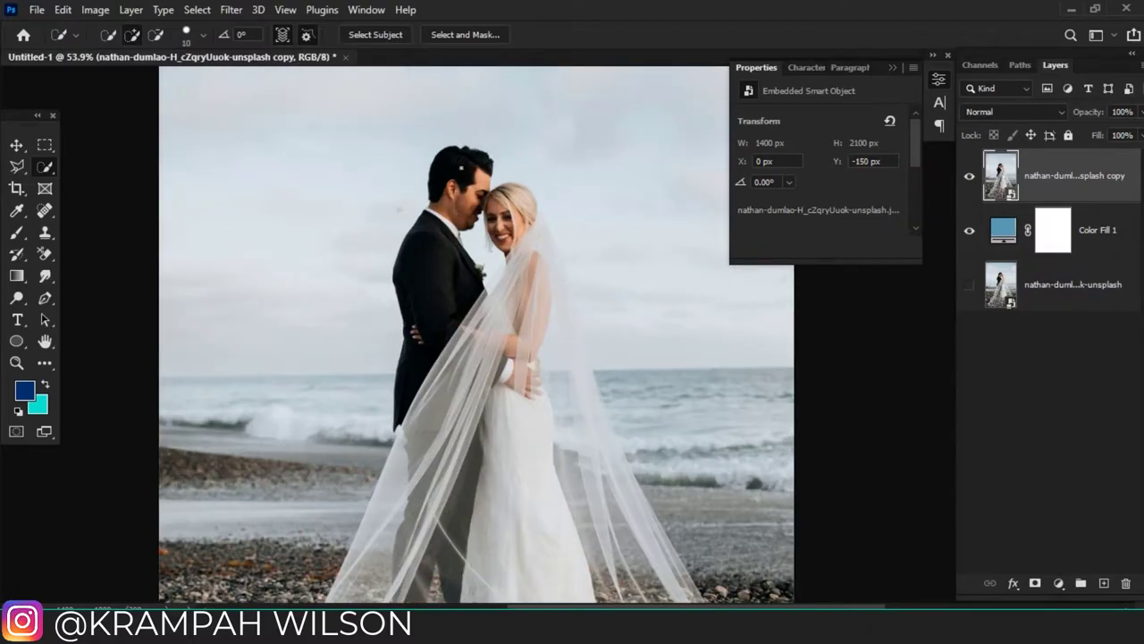
pyautogui.moveTo(460, 167); pyautogui.dragTo(483, 474)
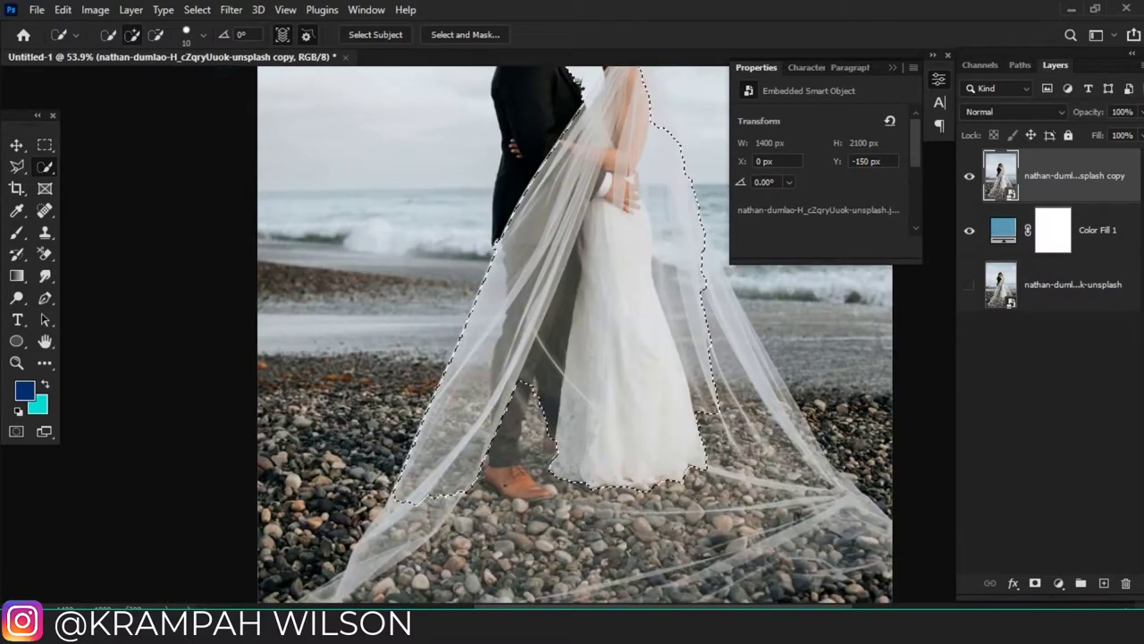
pyautogui.scroll(2, 634, 248)
pyautogui.scroll(3, 581, 268)
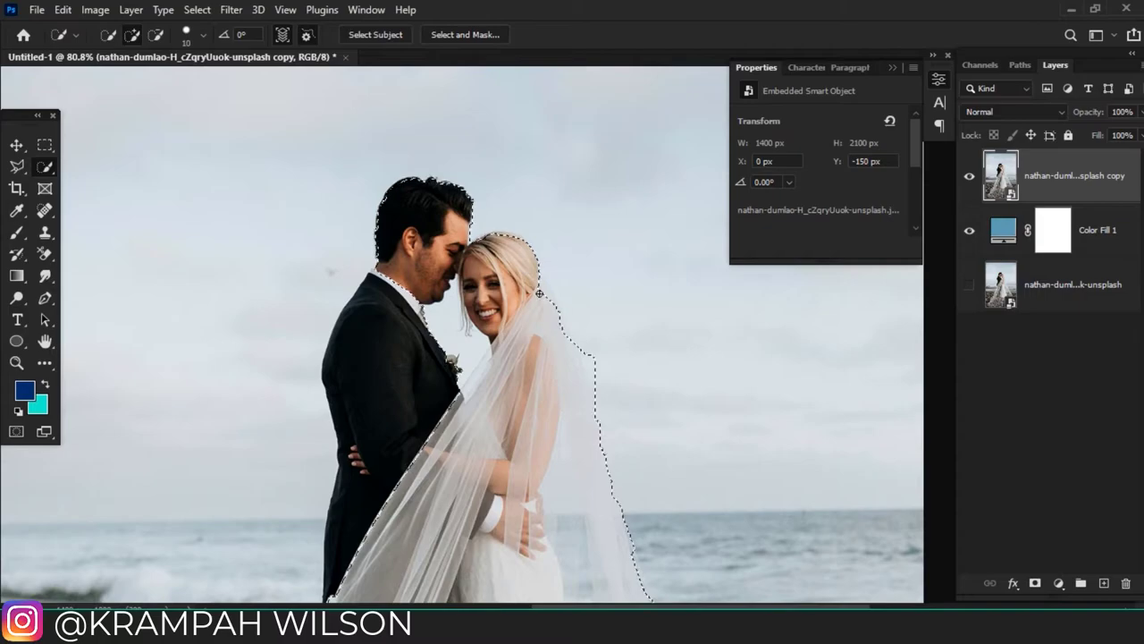
pyautogui.moveTo(385, 330); pyautogui.dragTo(365, 377)
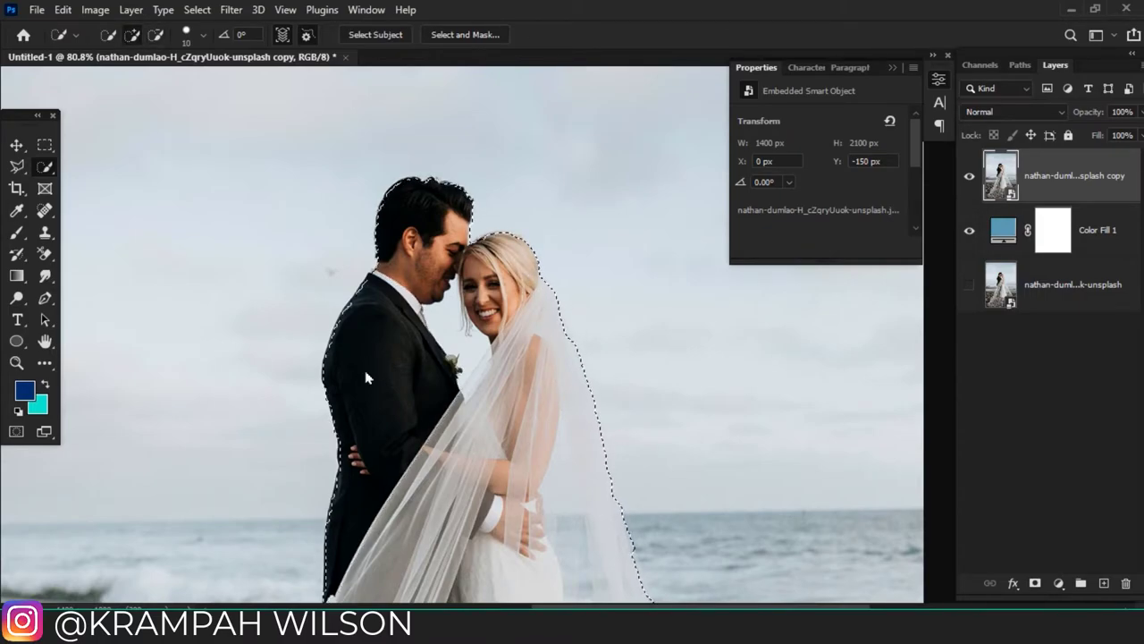
pyautogui.scroll(2, 376, 246)
pyautogui.moveTo(537, 396); pyautogui.dragTo(503, 462)
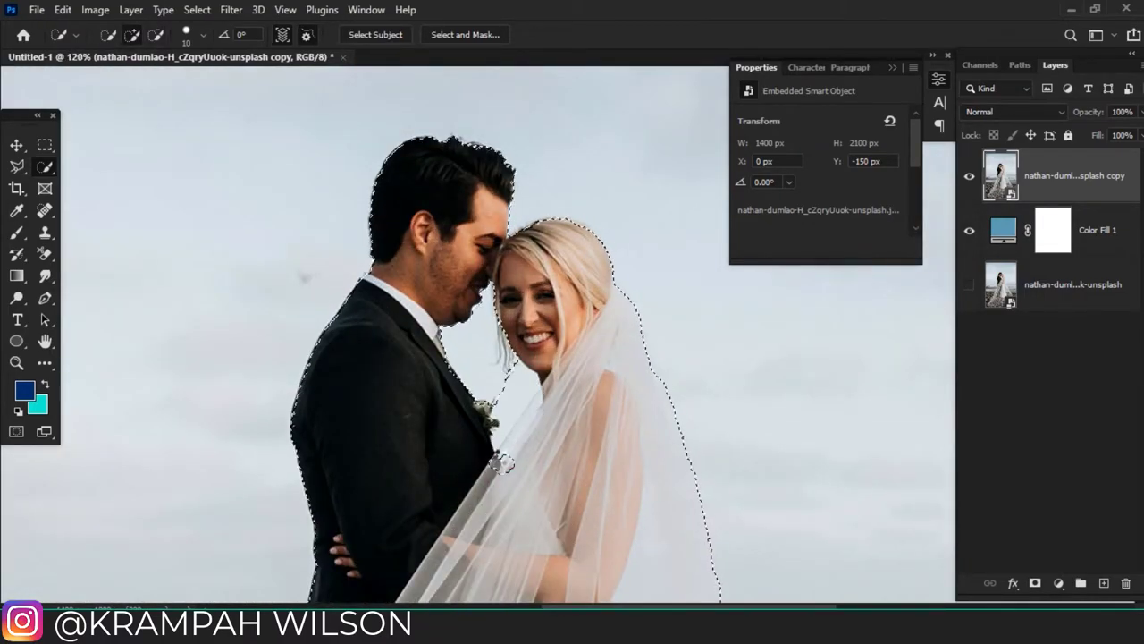
pyautogui.hotkey('ctrl', '0')
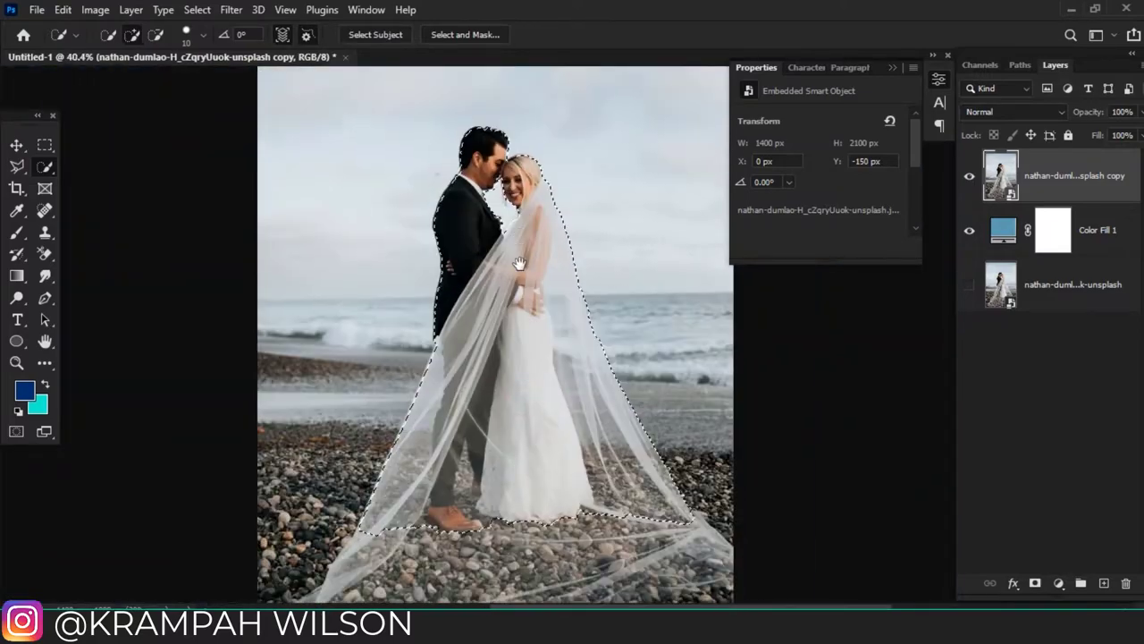
pyautogui.scroll(-2, 519, 264)
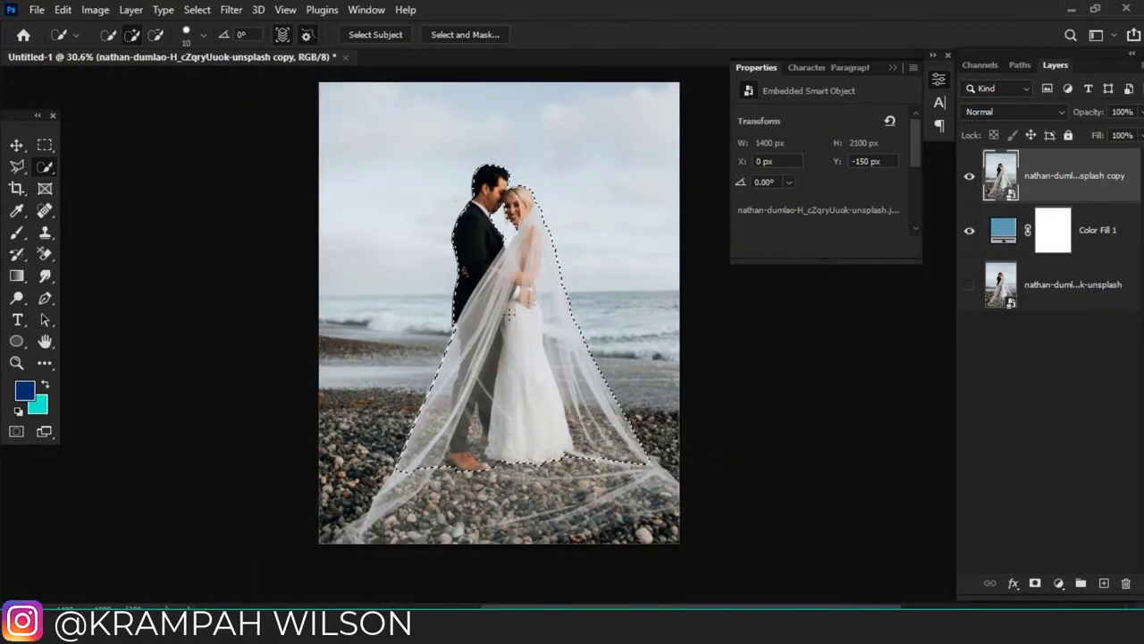
# Duplicate the photo copy as copy 2 and mask it to the couple selection
pyautogui.click(131, 10)
pyautogui.click(202, 73)
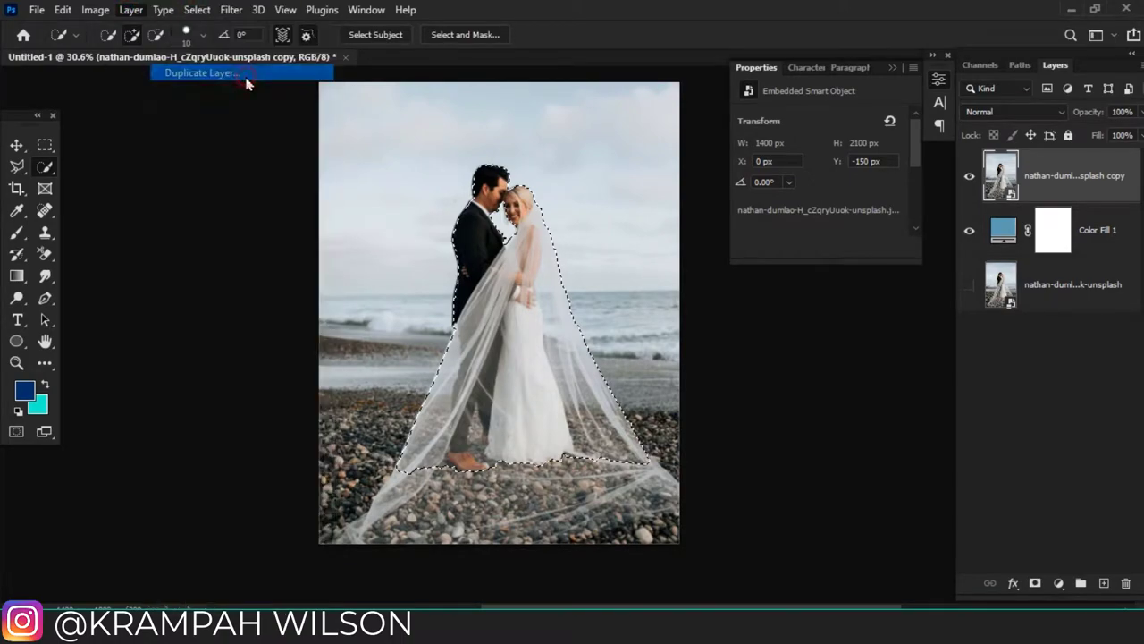
pyautogui.click(946, 251)
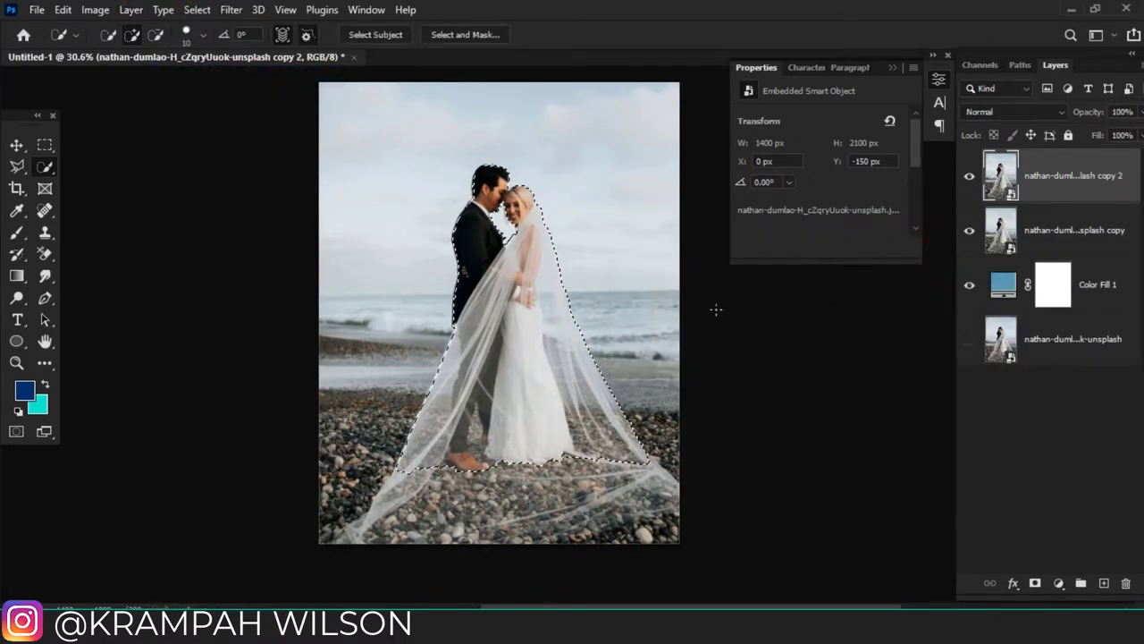
pyautogui.click(1032, 583)
# Hide the splash copy layer and inspect the couple cutout over the blue fill
pyautogui.click(969, 232)
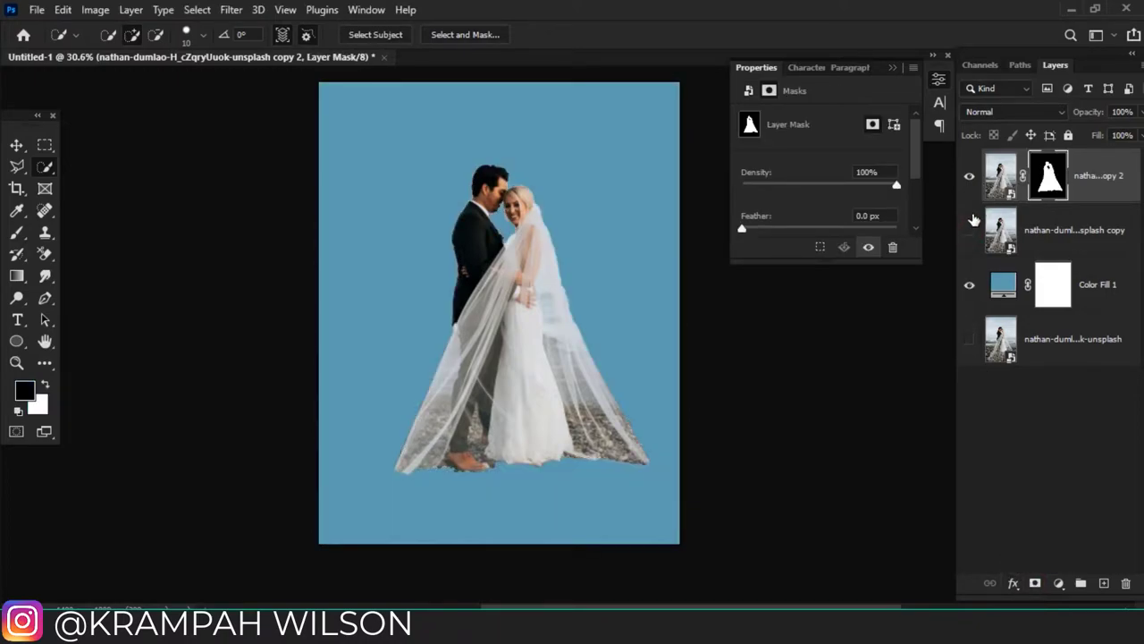
pyautogui.scroll(2, 496, 259)
pyautogui.scroll(2, 510, 313)
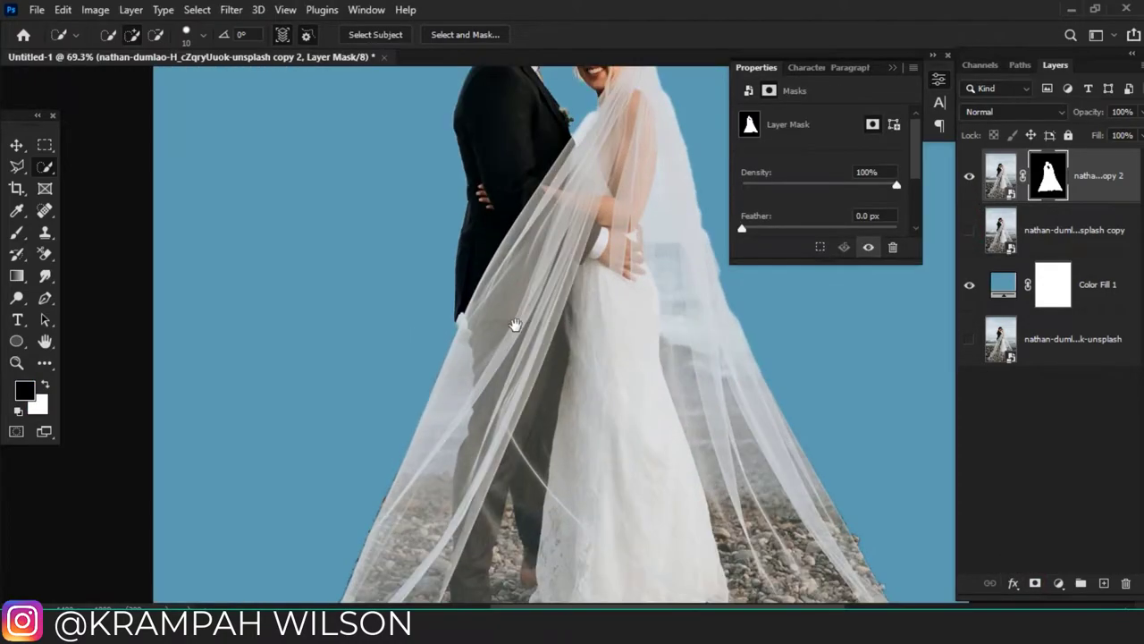
pyautogui.scroll(-2, 513, 327)
pyautogui.scroll(1, 498, 339)
pyautogui.scroll(2, 509, 331)
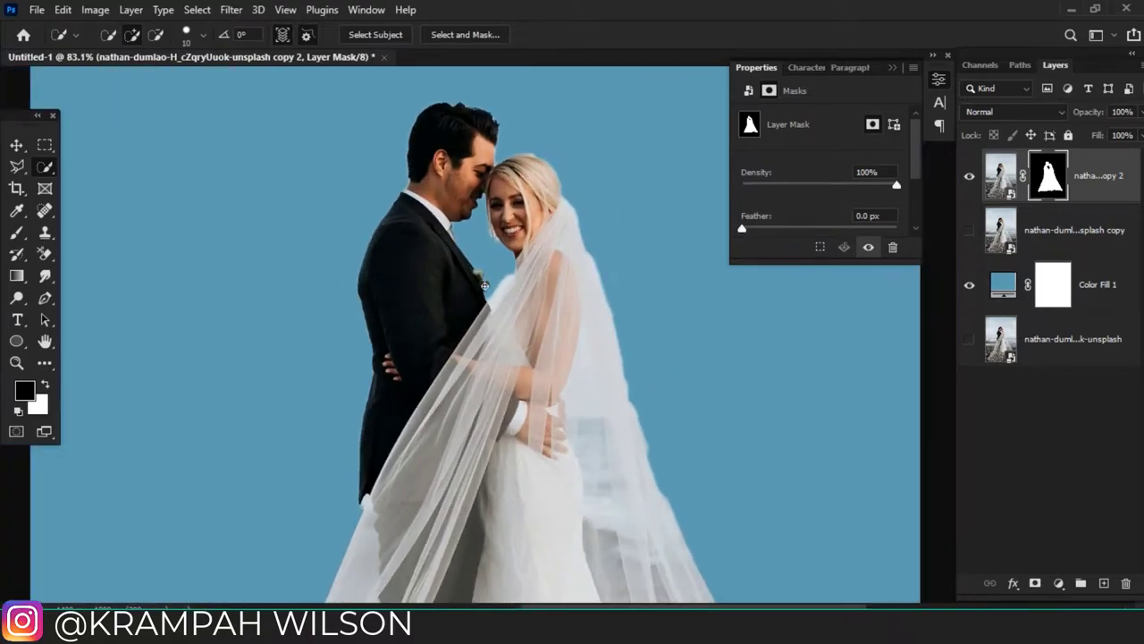
pyautogui.scroll(-3, 519, 326)
pyautogui.moveTo(530, 342); pyautogui.dragTo(519, 326)
pyautogui.scroll(-2, 519, 325)
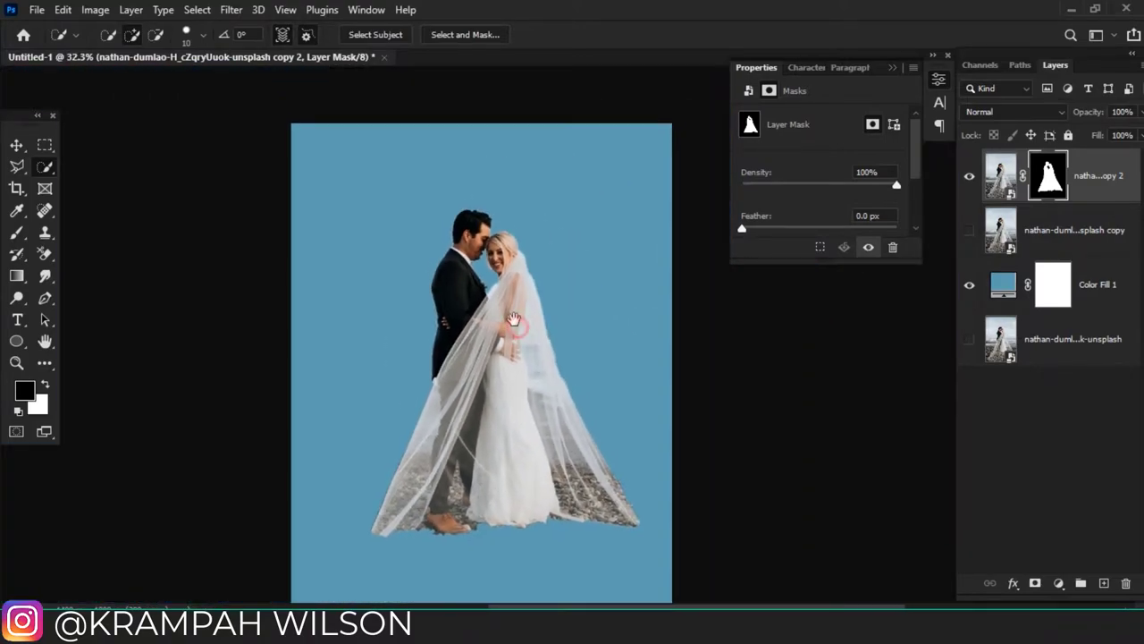
# Show the splash copy layer again and rasterize it
pyautogui.click(1062, 234)
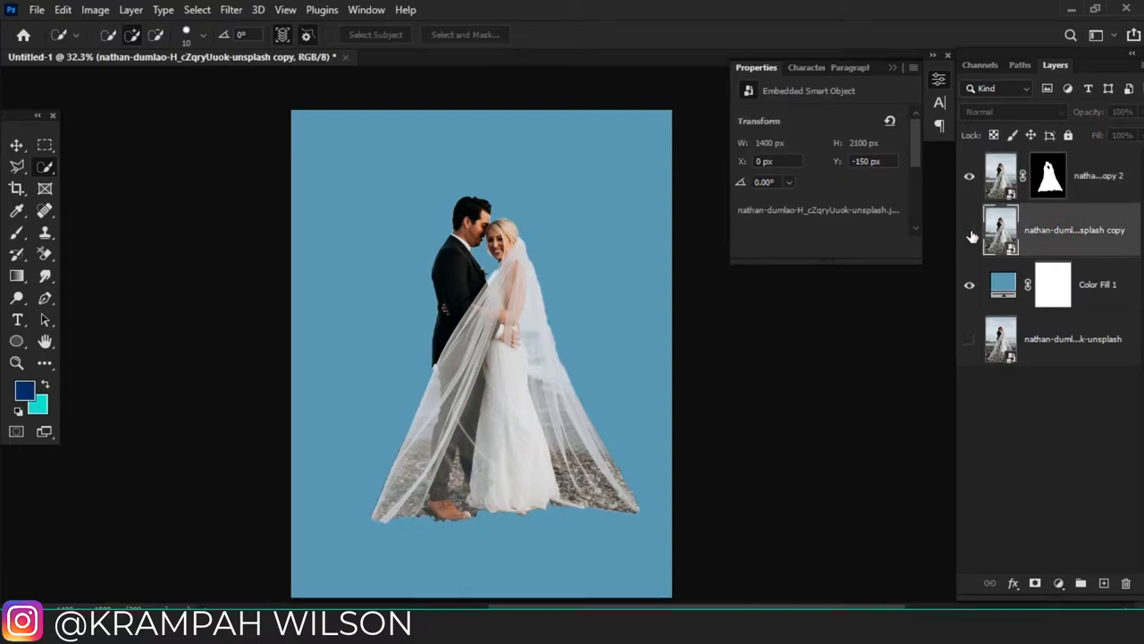
pyautogui.click(970, 233)
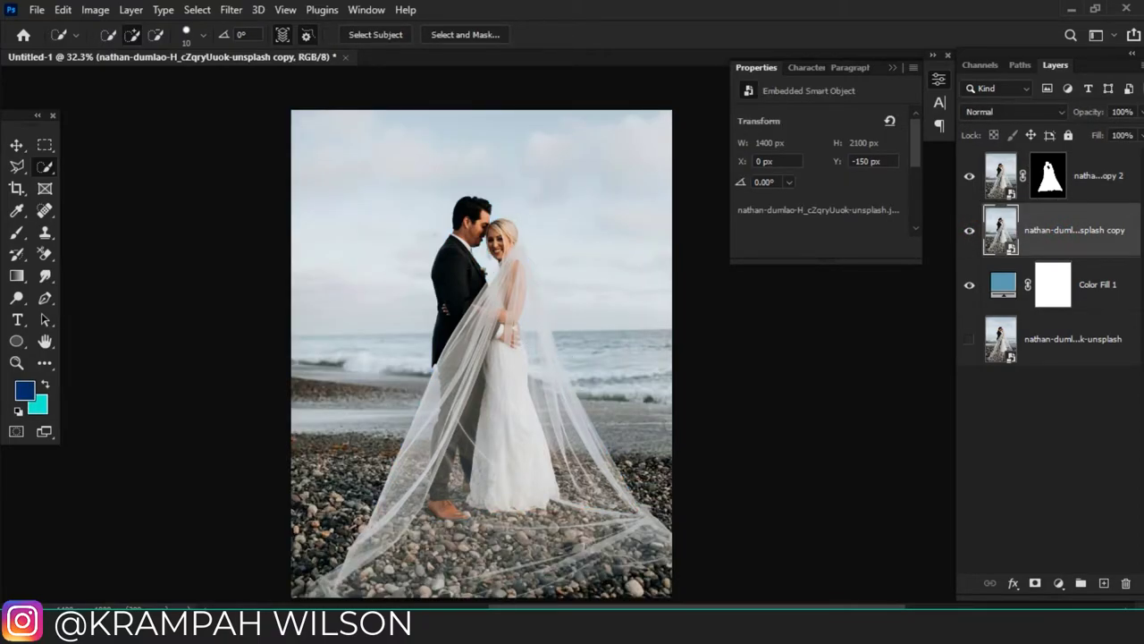
pyautogui.rightClick(1068, 235)
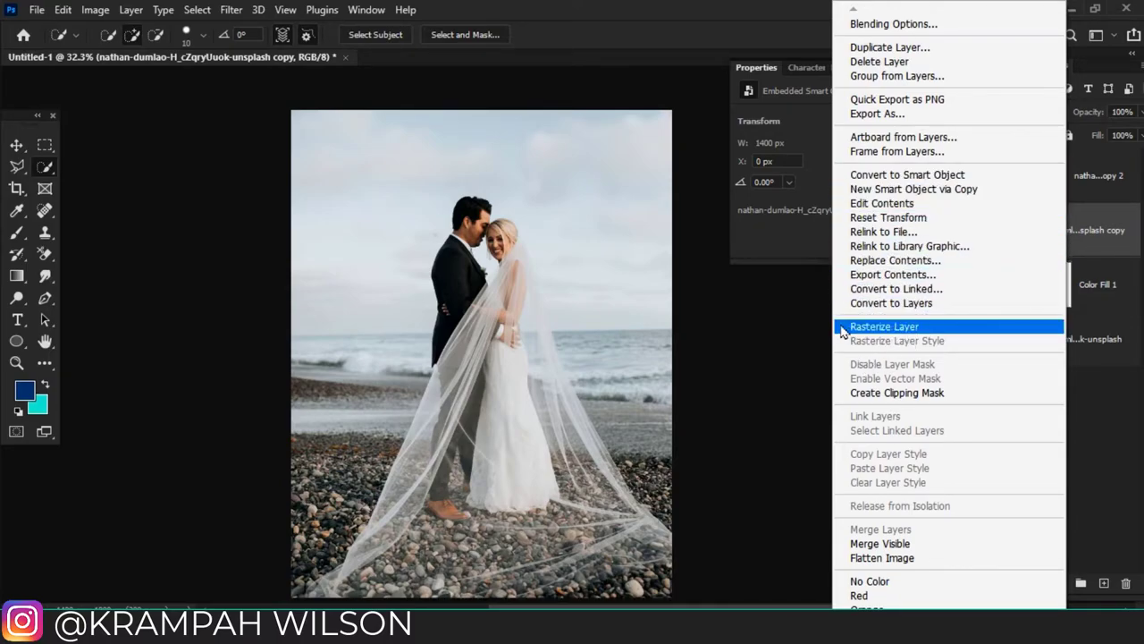
pyautogui.click(925, 329)
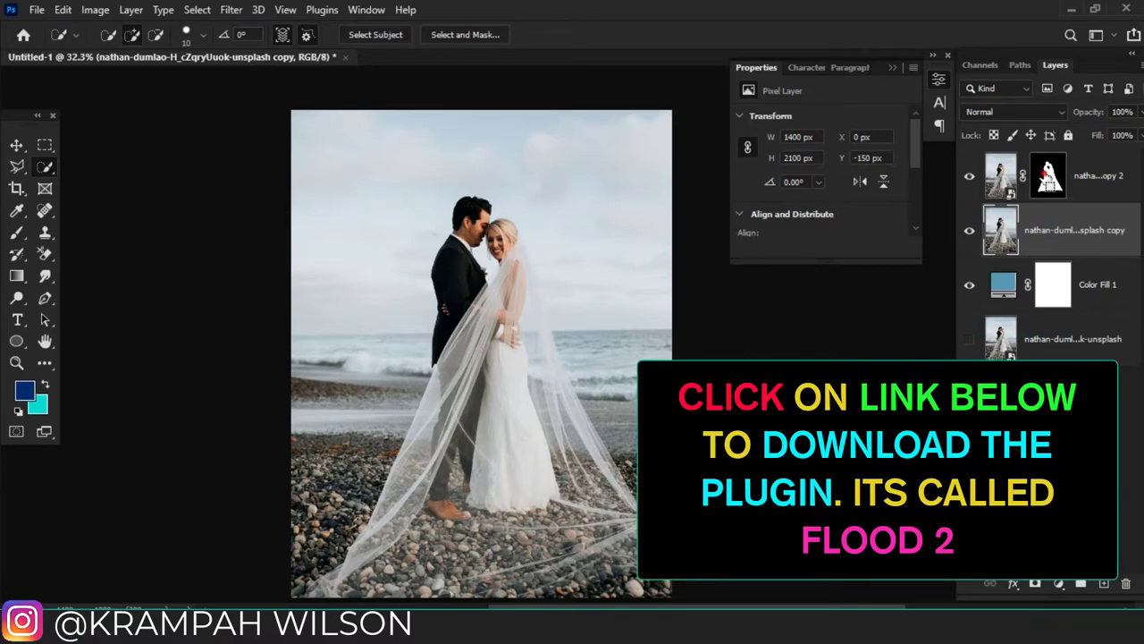
# Load the couple's mask as a selection and Content-Aware fill it on the splash copy
pyautogui.keyDown('ctrl'); pyautogui.click(1050, 176); pyautogui.keyUp('ctrl')
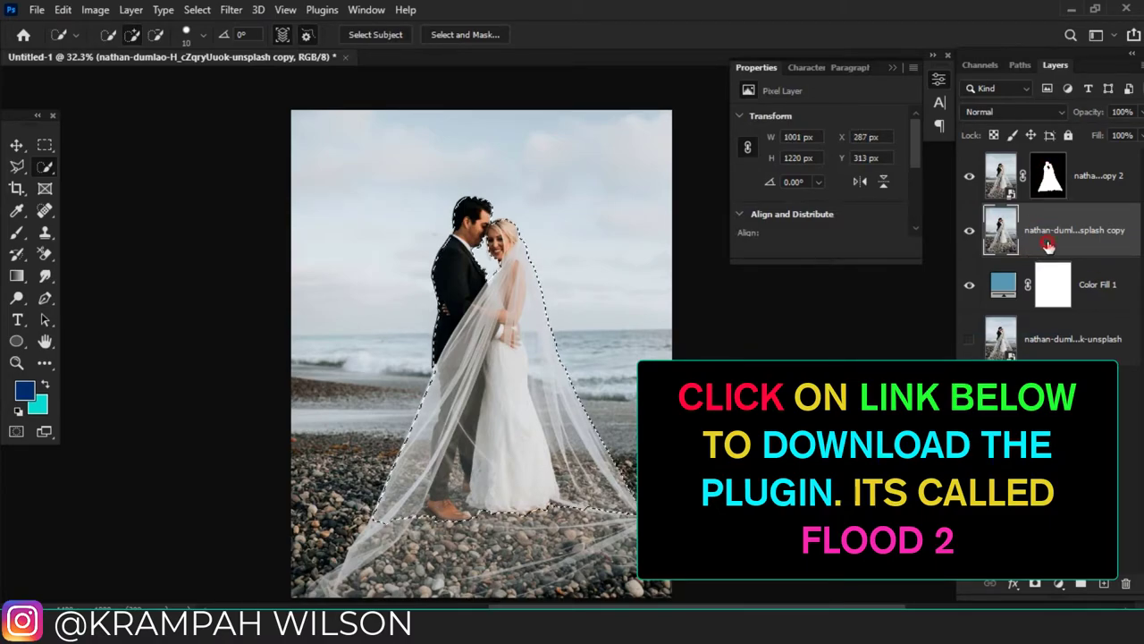
pyautogui.click(63, 10)
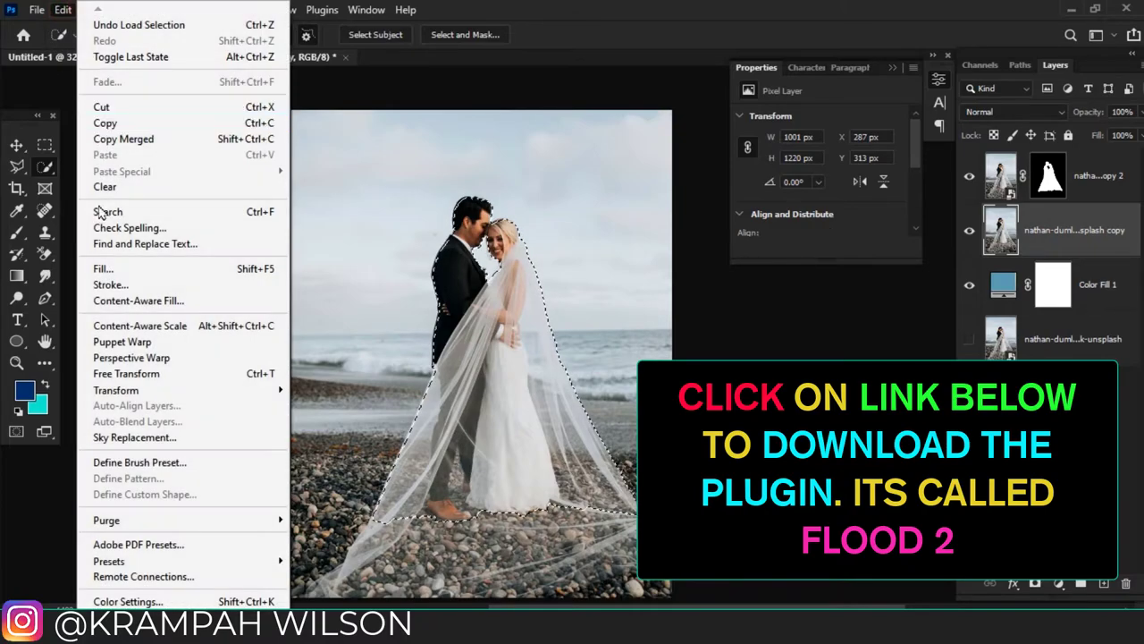
pyautogui.click(147, 269)
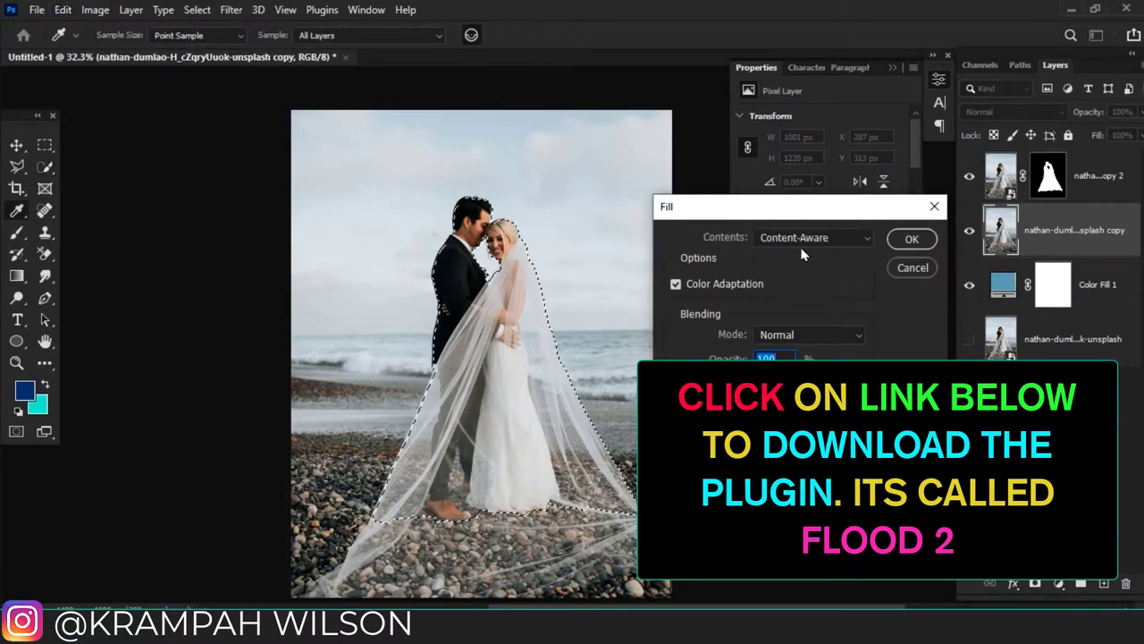
pyautogui.click(802, 238)
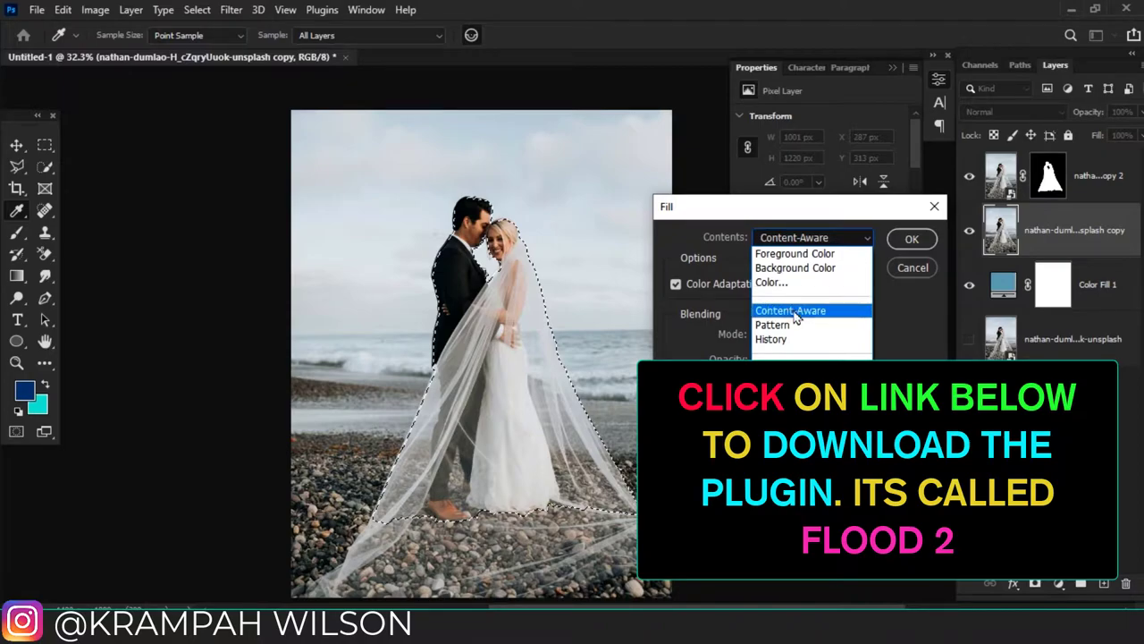
pyautogui.click(796, 313)
pyautogui.click(911, 238)
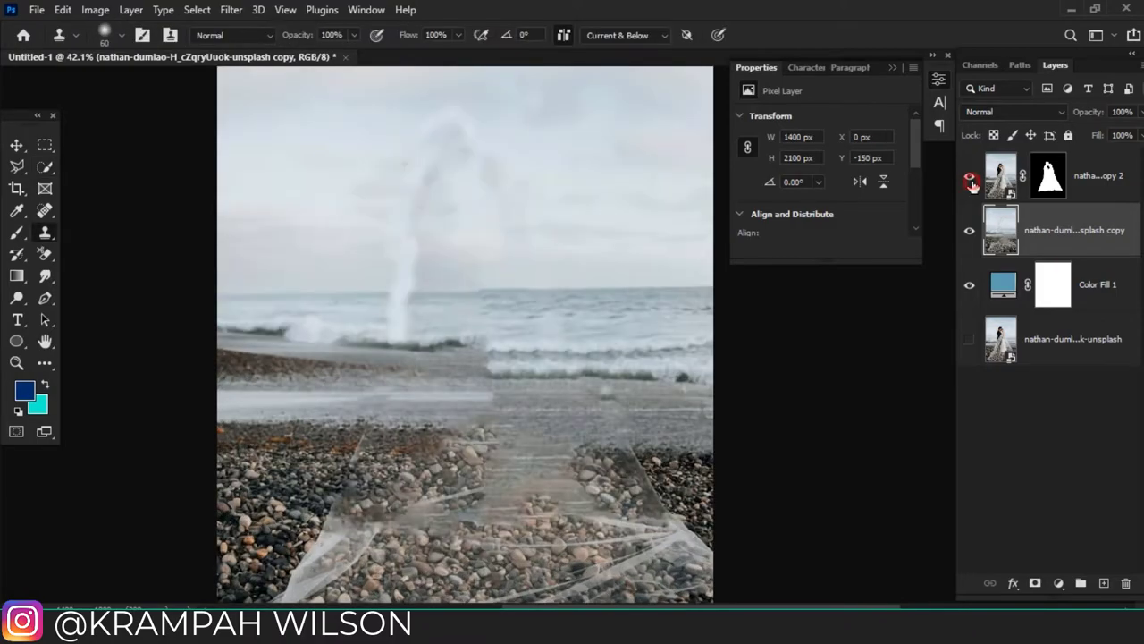
# Check the fill by toggling the couple cutout, then launch Filter > Flaming Pear > Flood 2
pyautogui.click(970, 176)
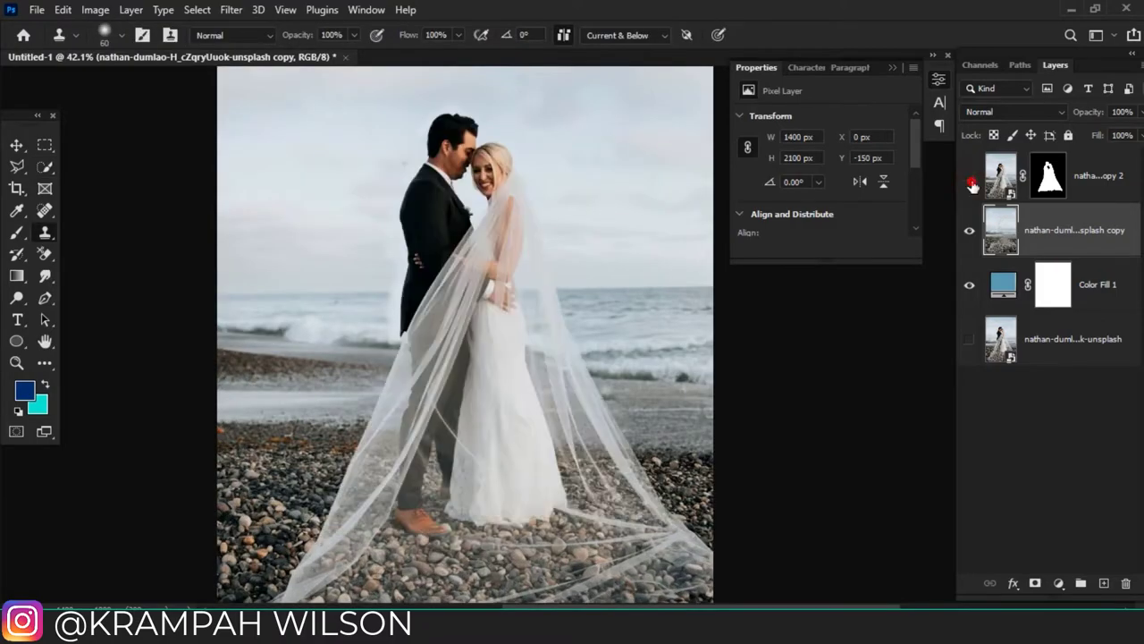
pyautogui.click(969, 176)
pyautogui.click(229, 10)
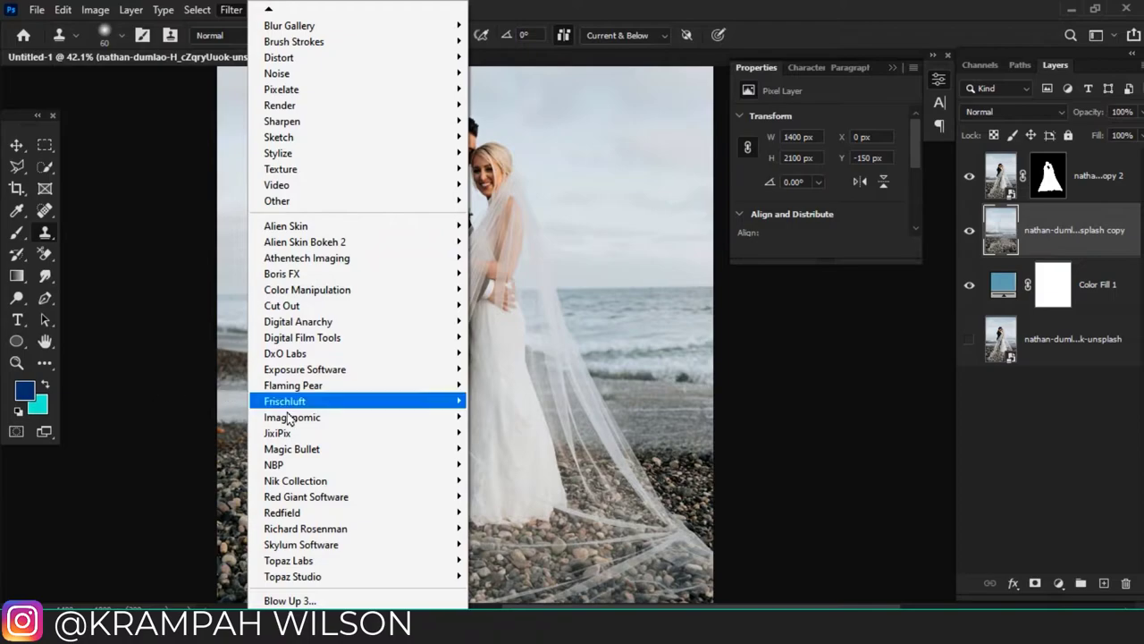
pyautogui.moveTo(293, 385)
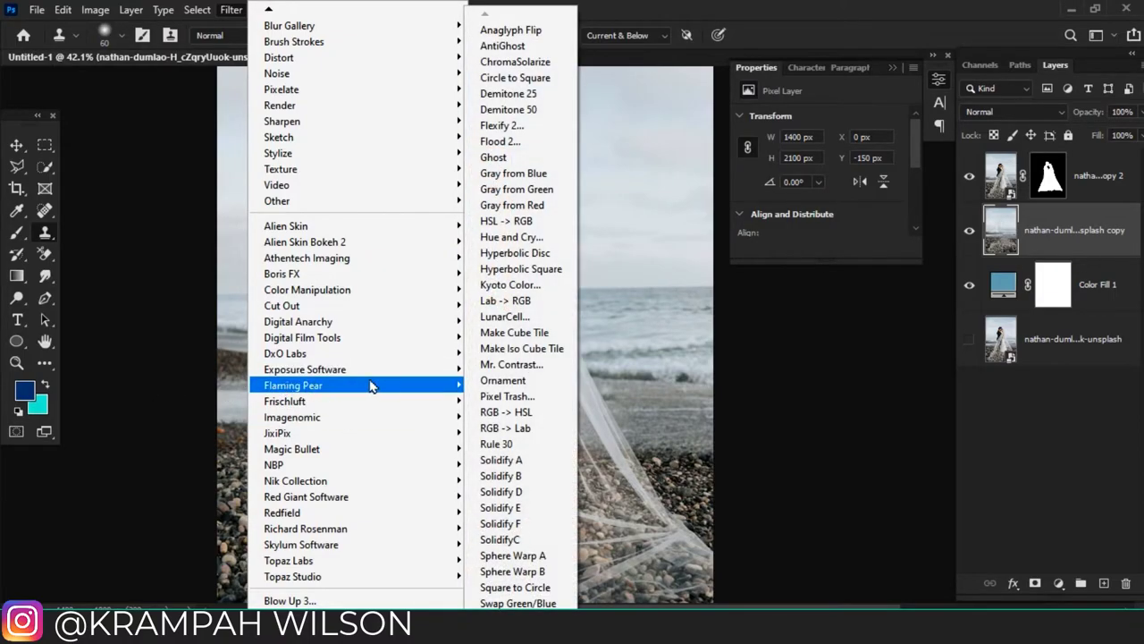
pyautogui.click(504, 146)
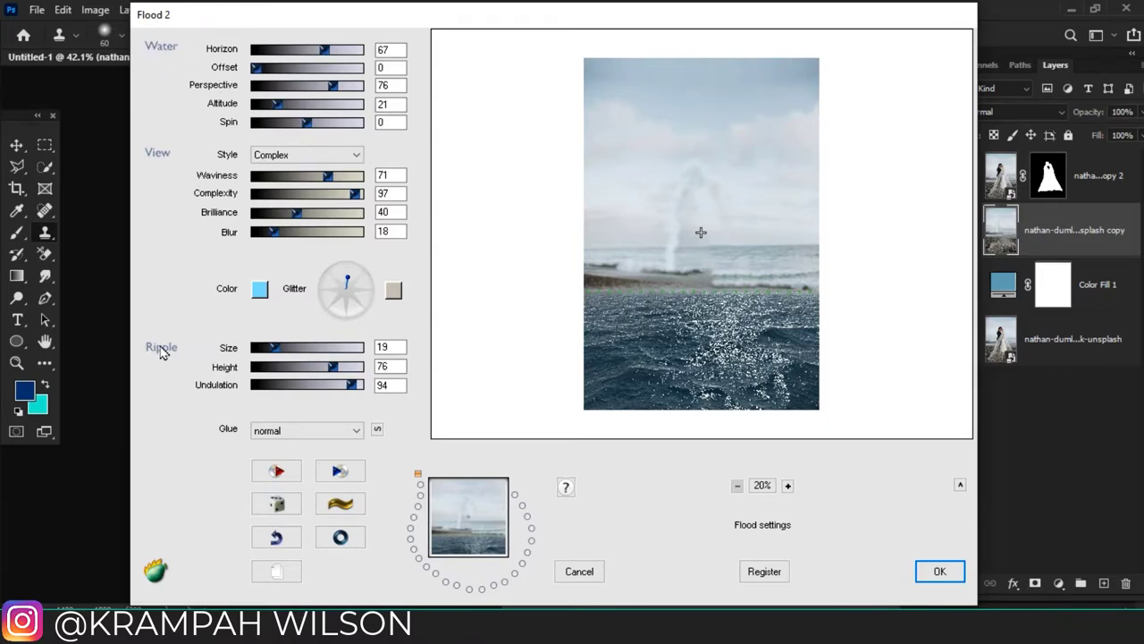
# Set Flood 2 Horizon to 66 and Altitude to 68, with Offset and Spin at 0
pyautogui.moveTo(325, 51)
pyautogui.mouseDown()
pyautogui.moveTo(281, 51)
pyautogui.moveTo(310, 51)
pyautogui.mouseUp()
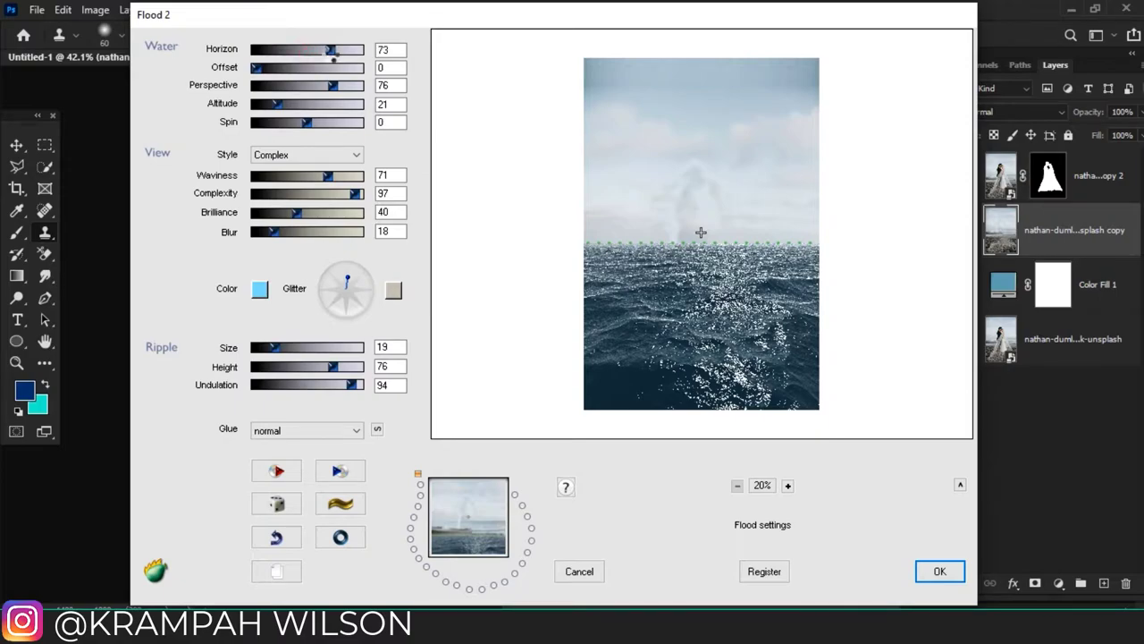
pyautogui.moveTo(310, 55); pyautogui.dragTo(312, 56)
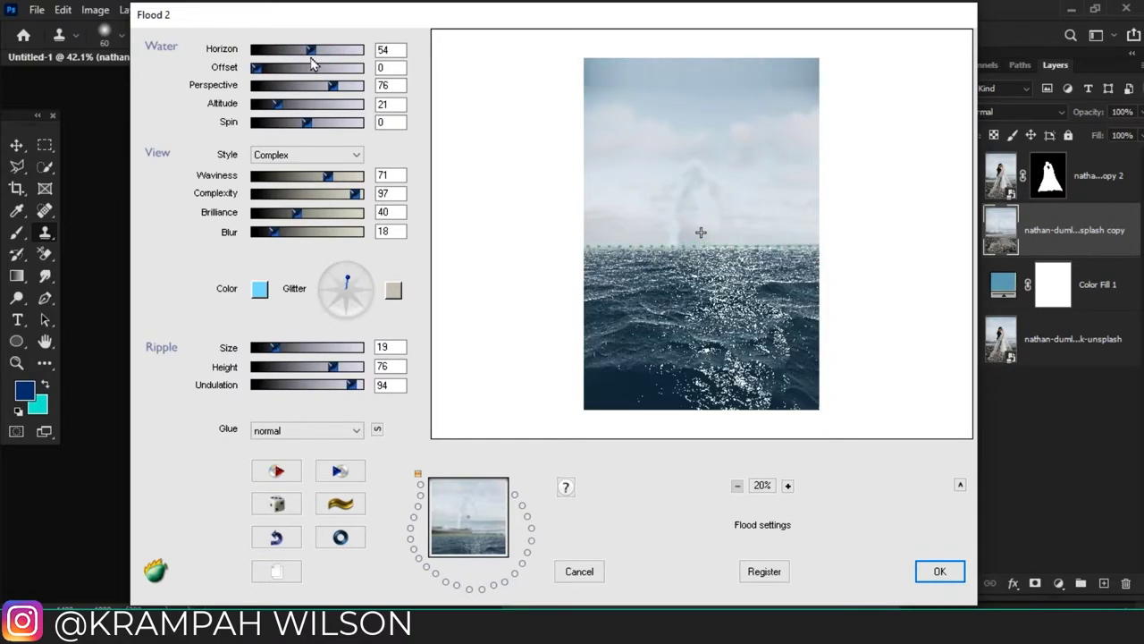
pyautogui.moveTo(318, 54); pyautogui.dragTo(324, 56)
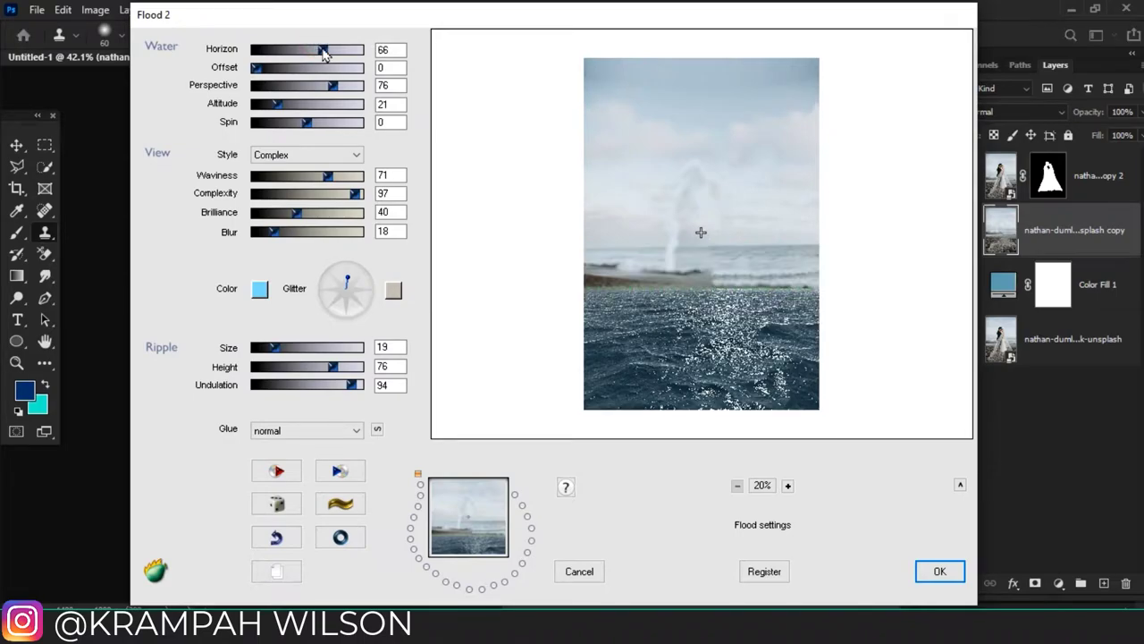
pyautogui.moveTo(258, 70)
pyautogui.mouseDown()
pyautogui.moveTo(296, 70)
pyautogui.moveTo(105, 76)
pyautogui.mouseUp()
pyautogui.moveTo(278, 103)
pyautogui.mouseDown()
pyautogui.moveTo(338, 107)
pyautogui.moveTo(326, 109)
pyautogui.mouseUp()
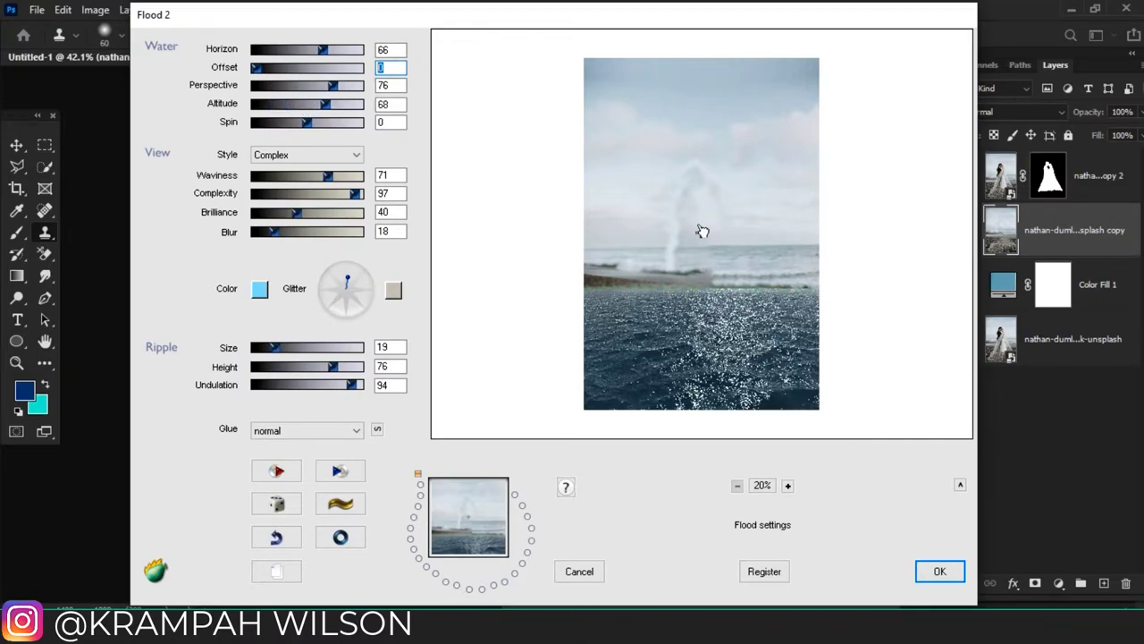
pyautogui.click(703, 235)
pyautogui.moveTo(308, 122)
pyautogui.mouseDown()
pyautogui.moveTo(278, 123)
pyautogui.moveTo(311, 122)
pyautogui.mouseUp()
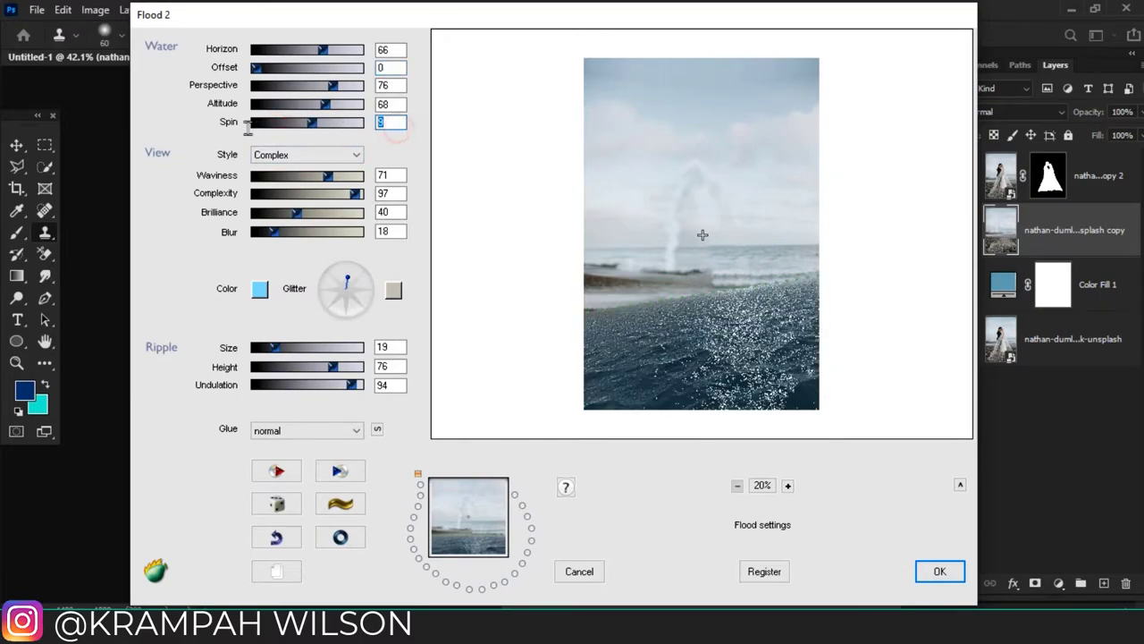
pyautogui.write('0')
# Try the Simple water style in Flood 2, then return to Complex
pyautogui.click(306, 155)
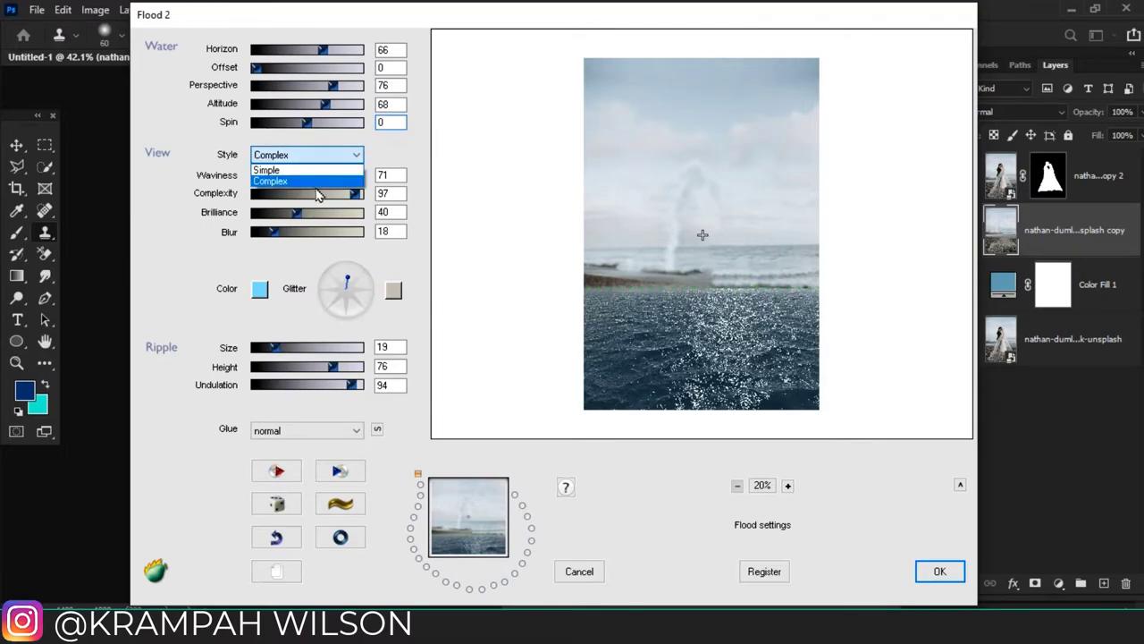
pyautogui.click(273, 171)
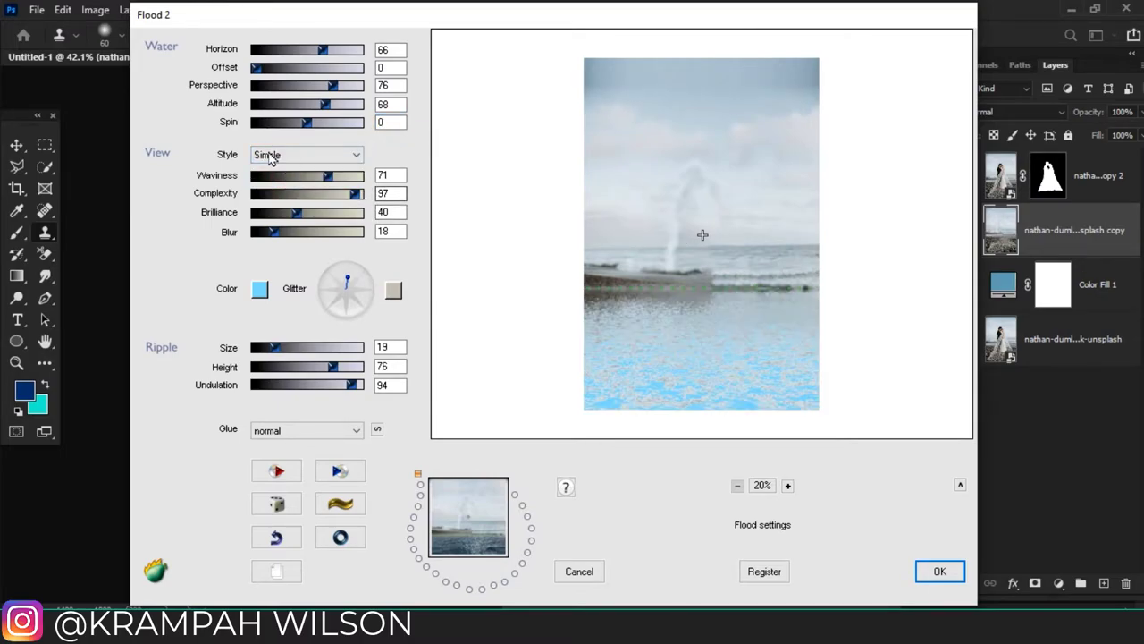
pyautogui.click(307, 155)
pyautogui.click(307, 182)
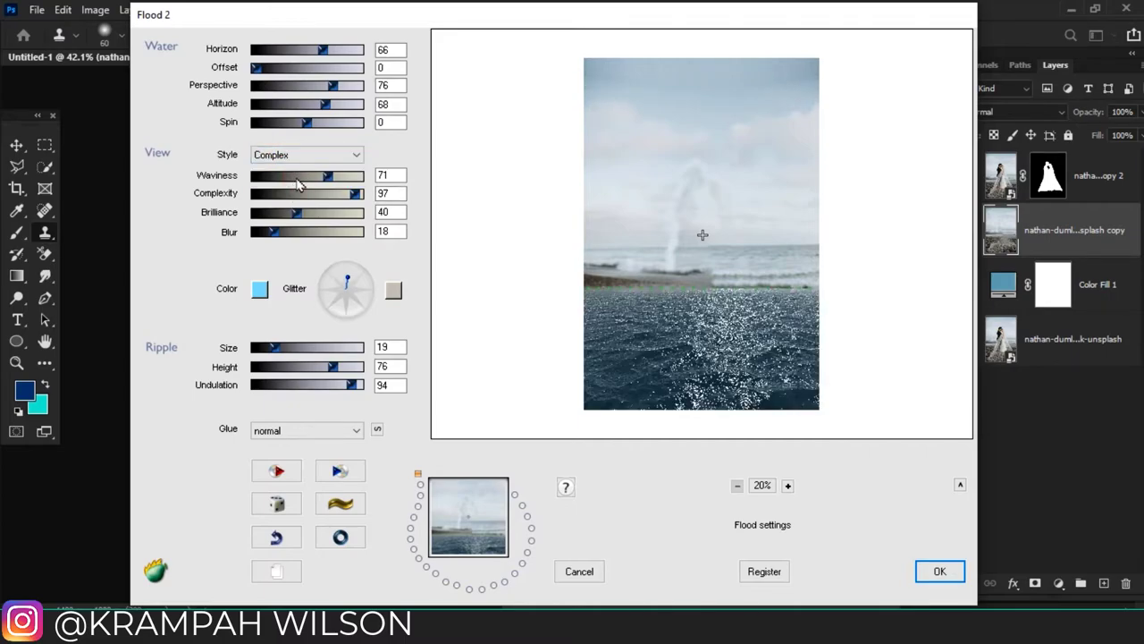
# Set Flood 2 Waviness to 60 and Brilliance to 35, then open the water colour picker
pyautogui.moveTo(331, 178)
pyautogui.mouseDown()
pyautogui.moveTo(347, 178)
pyautogui.moveTo(282, 179)
pyautogui.mouseUp()
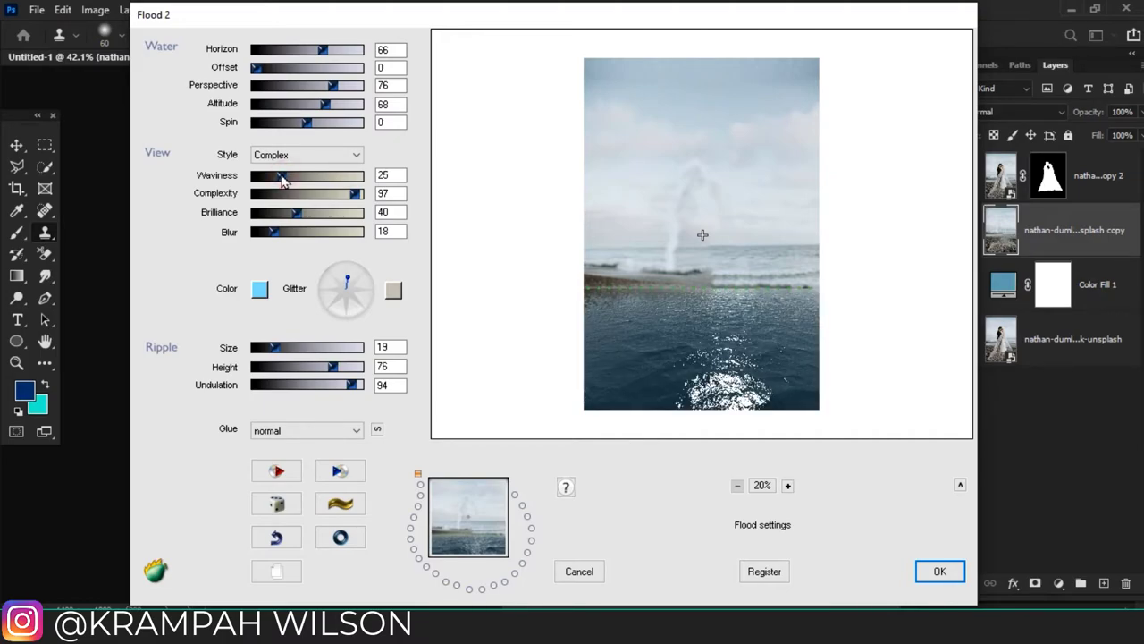
pyautogui.moveTo(281, 179); pyautogui.dragTo(257, 217)
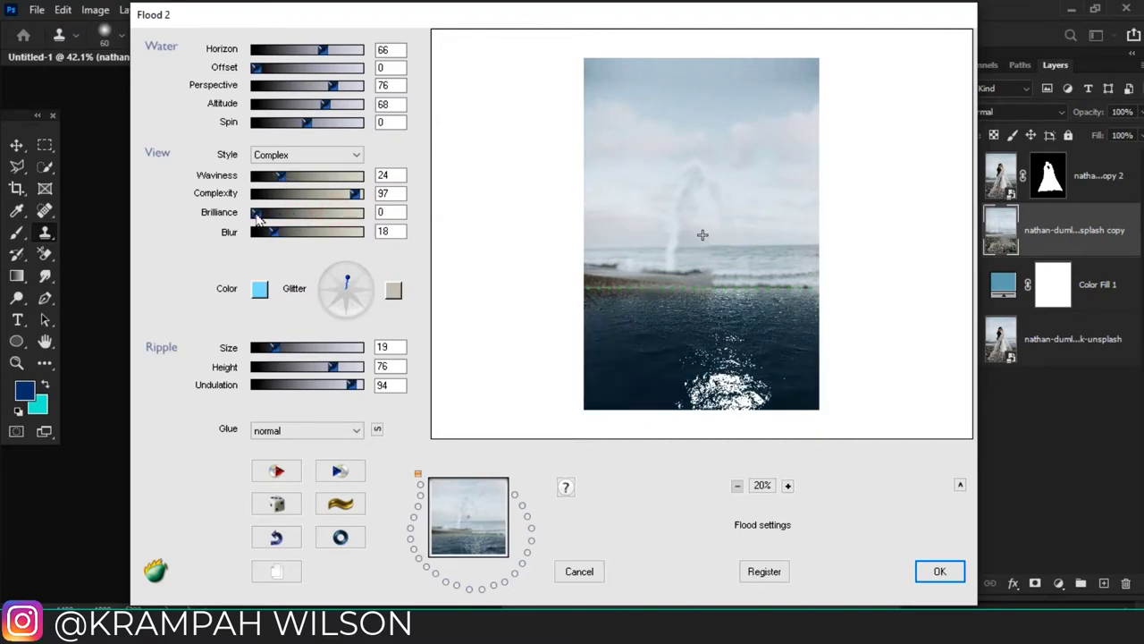
pyautogui.moveTo(272, 219); pyautogui.dragTo(295, 219)
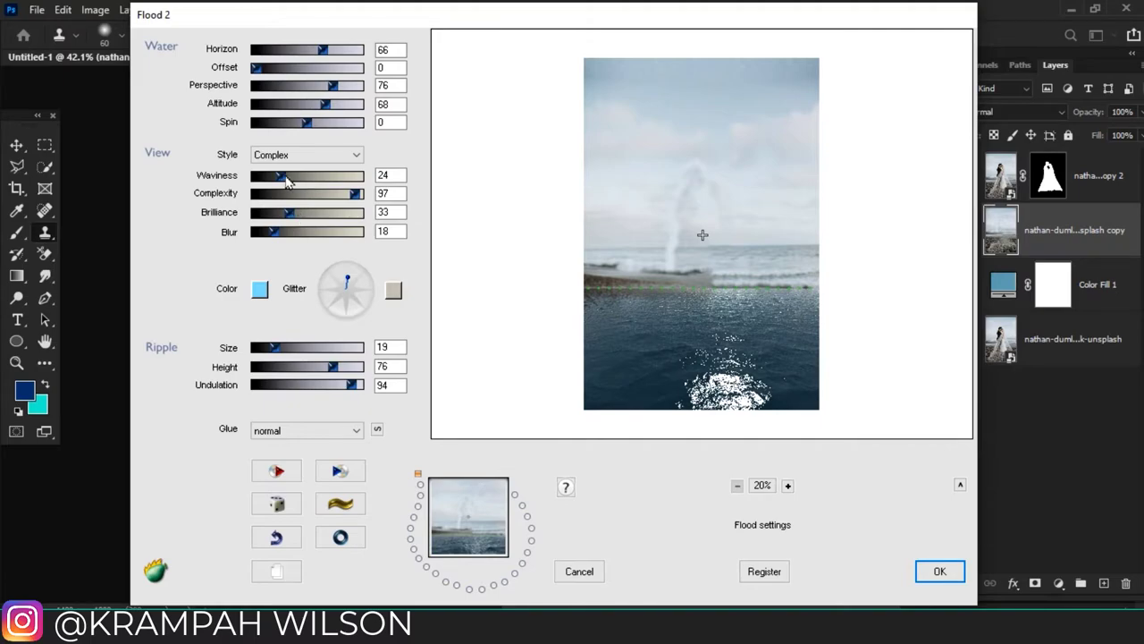
pyautogui.moveTo(286, 179); pyautogui.dragTo(319, 181)
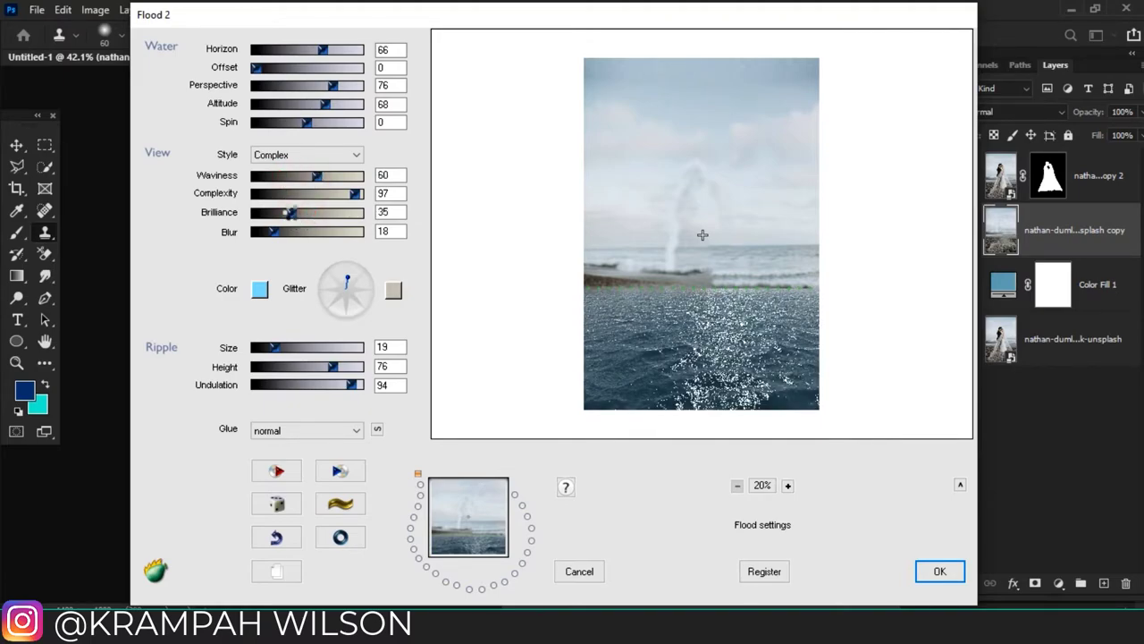
pyautogui.moveTo(293, 219); pyautogui.dragTo(292, 219)
pyautogui.click(259, 288)
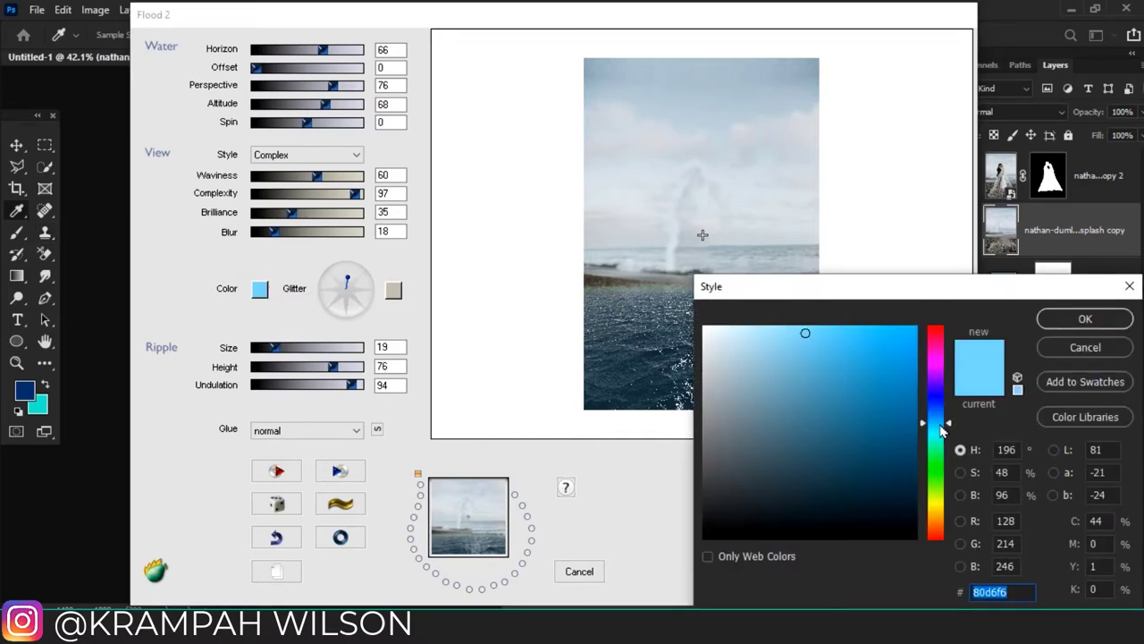
# Change the water colour to deeper blue 65aac1 and the glitter colour to near-white f6f6f5
pyautogui.click(941, 427)
pyautogui.moveTo(824, 360); pyautogui.dragTo(802, 378)
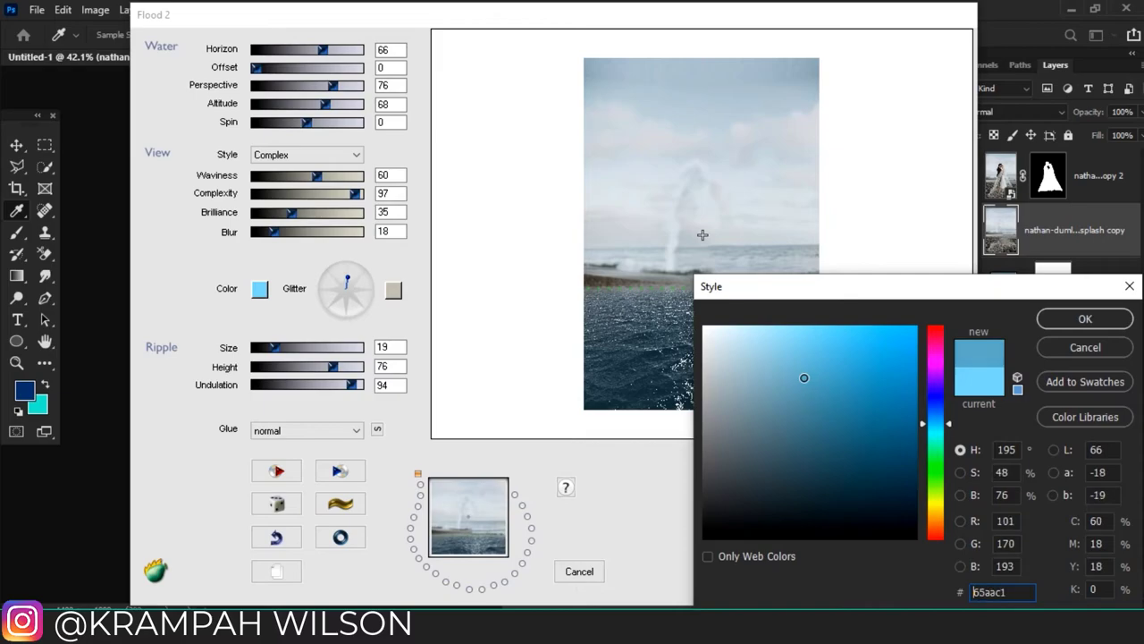
pyautogui.write('c2bfb4')
pyautogui.press('Return')
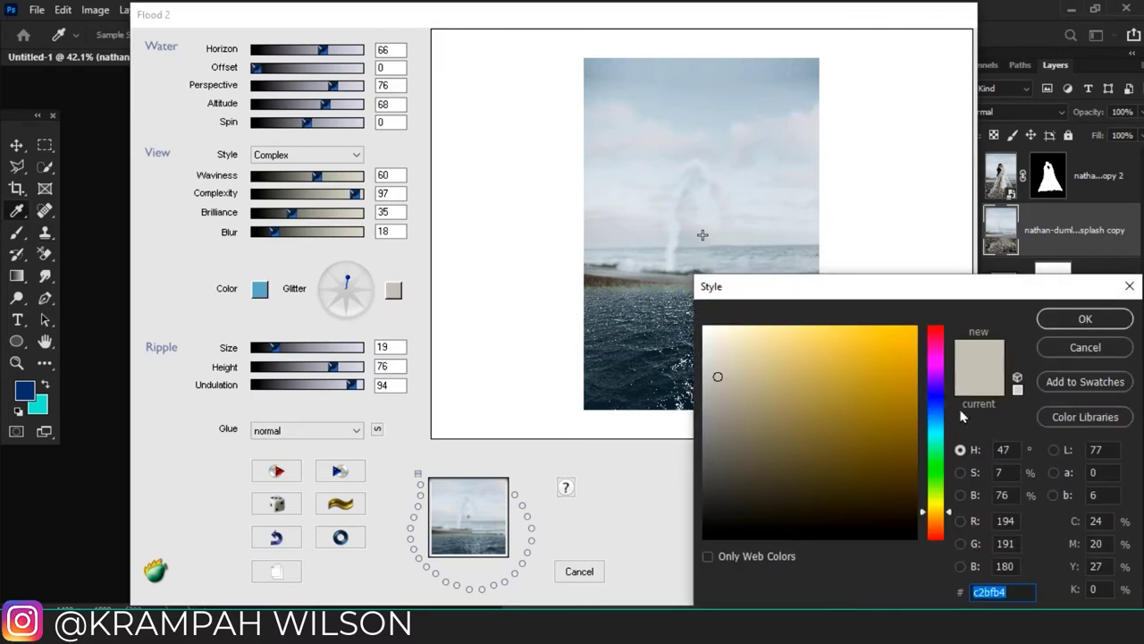
pyautogui.click(703, 332)
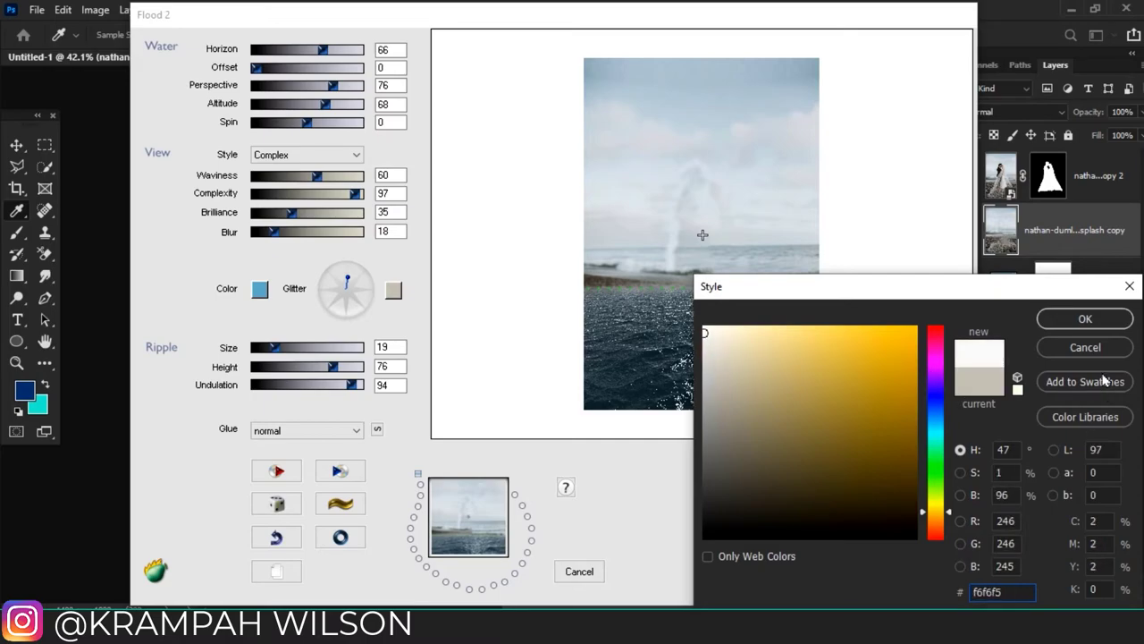
pyautogui.click(1065, 319)
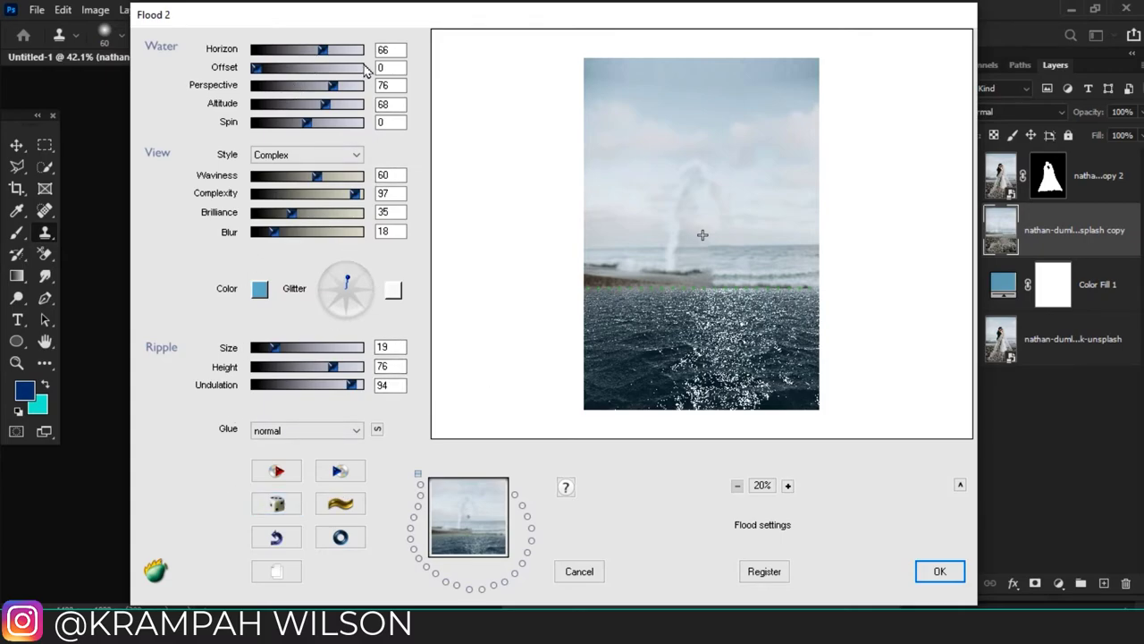
# Apply the Flood 2 water to the splash copy and zoom around to inspect the couple in the sea
pyautogui.click(940, 571)
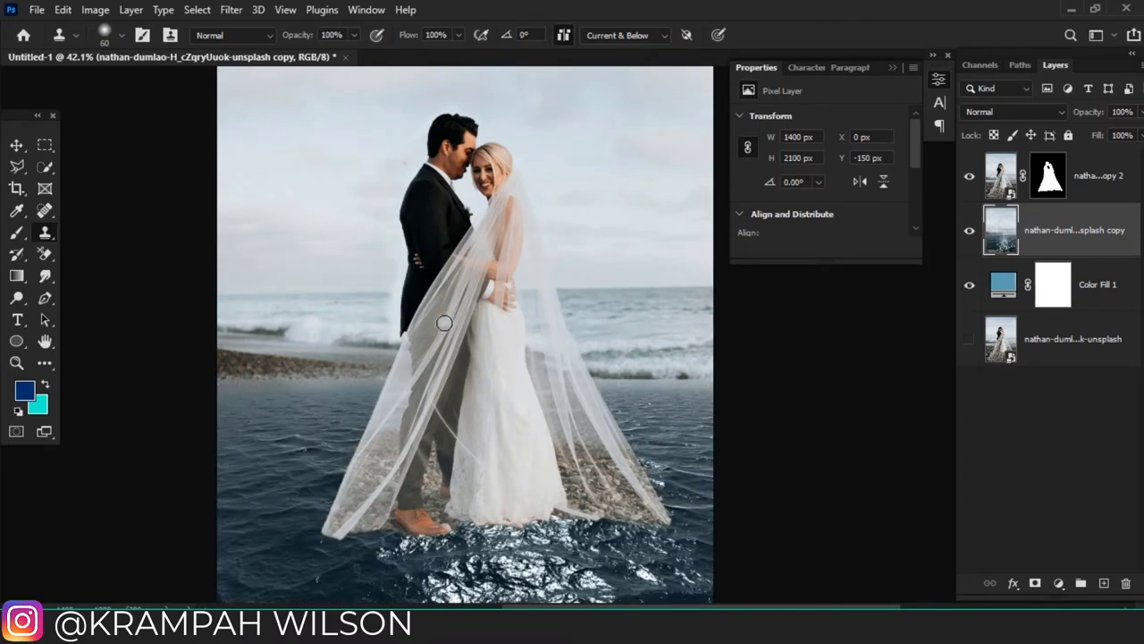
pyautogui.scroll(-3, 397, 265)
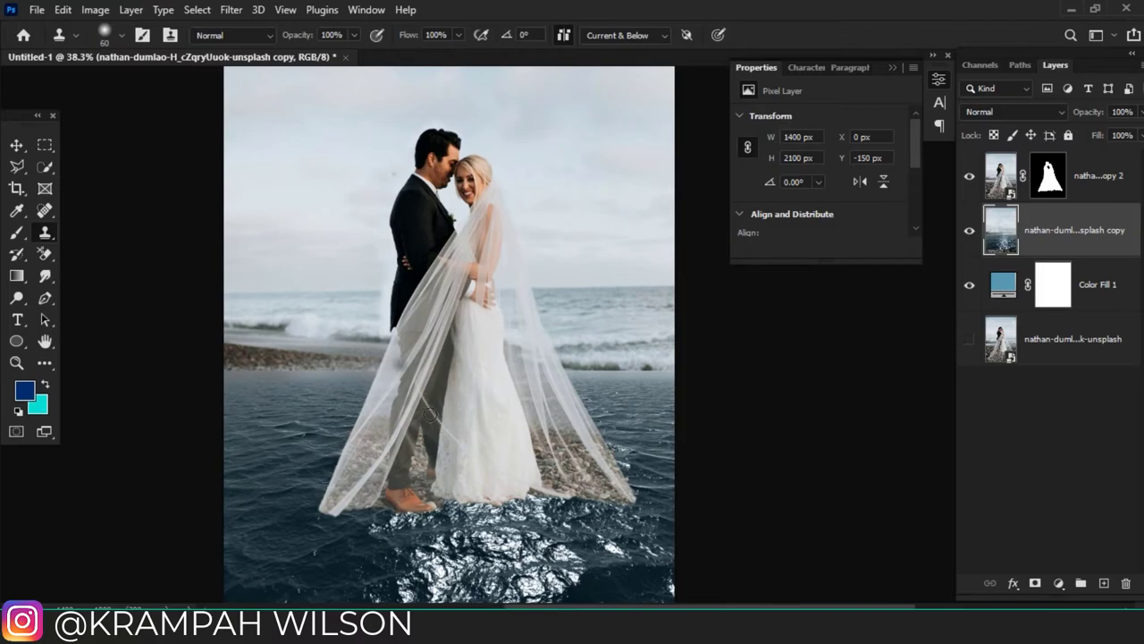
pyautogui.scroll(5, 453, 481)
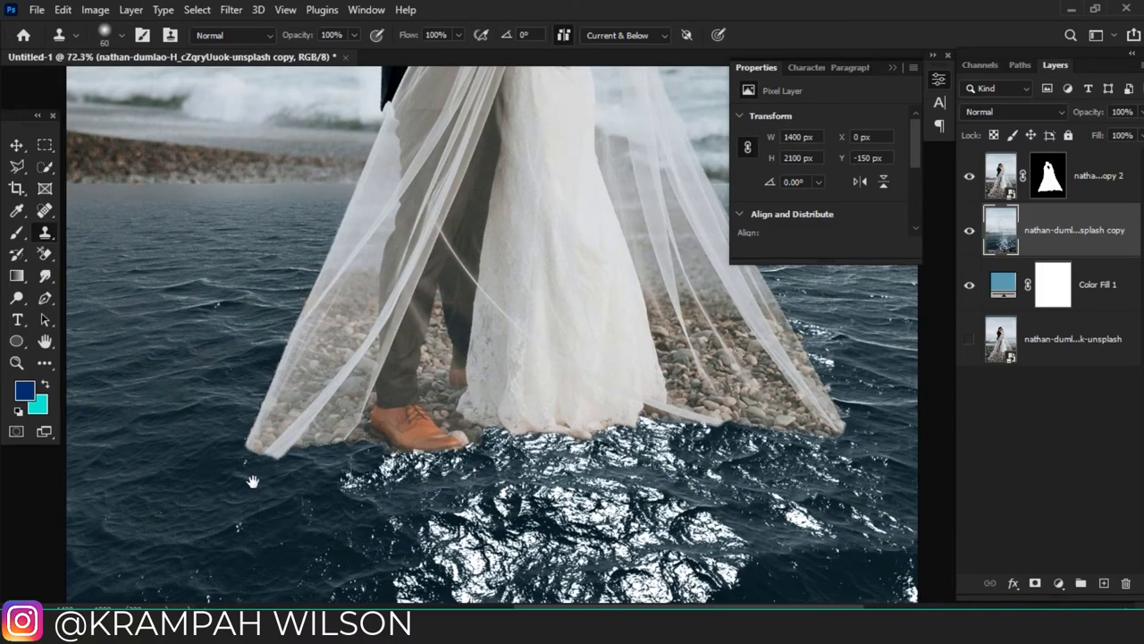
pyautogui.scroll(-3, 253, 481)
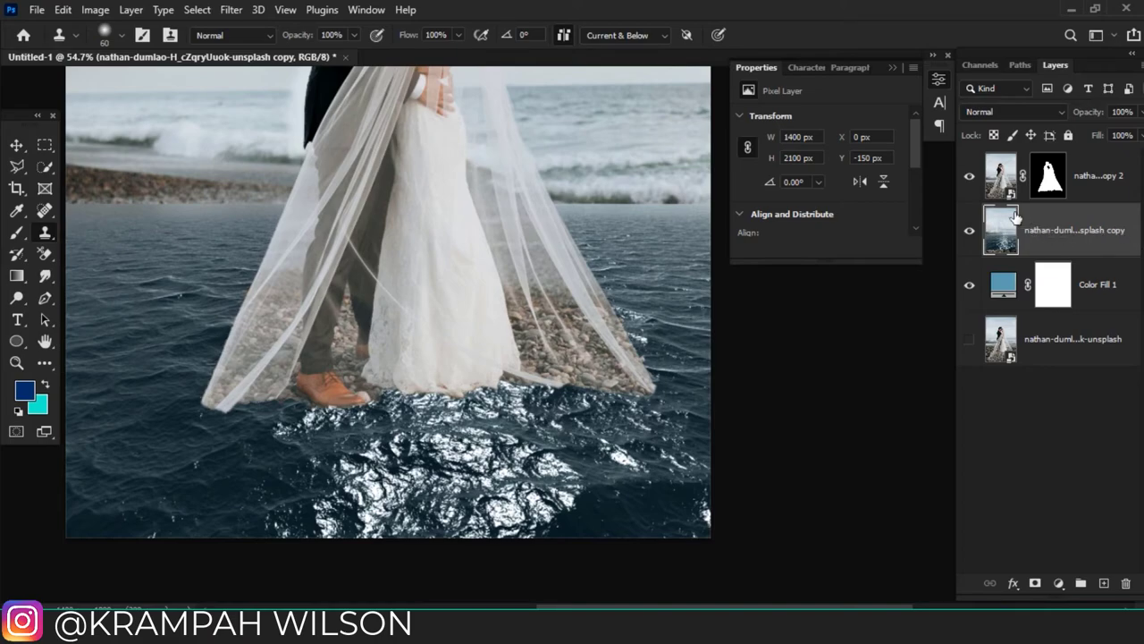
pyautogui.scroll(-2, 429, 339)
pyautogui.moveTo(396, 345); pyautogui.dragTo(428, 352)
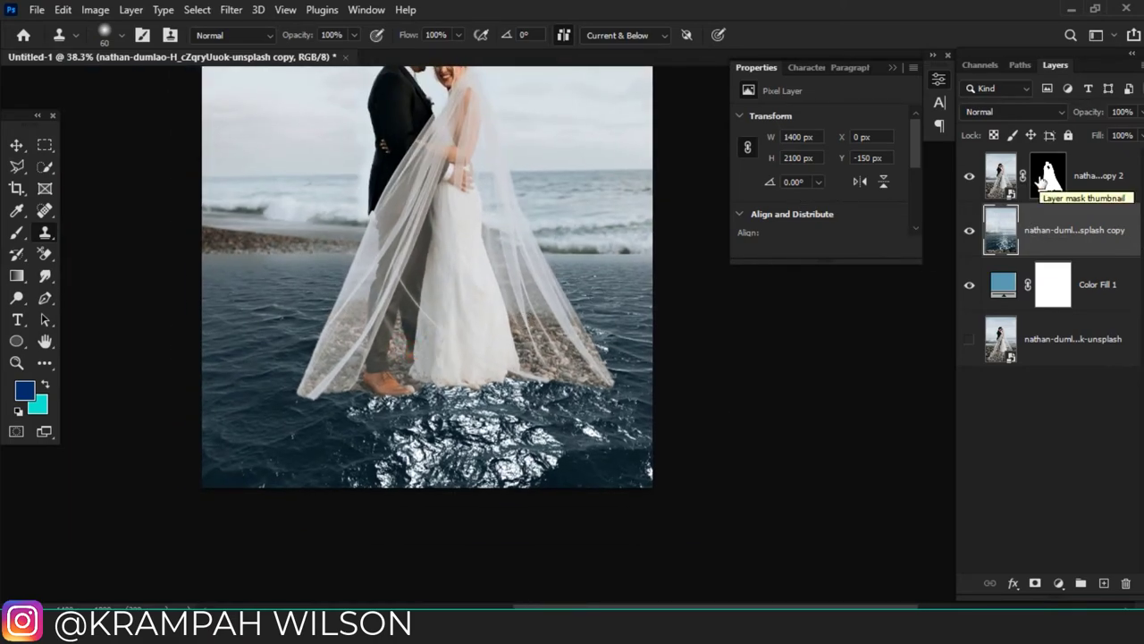
pyautogui.scroll(-1, 498, 268)
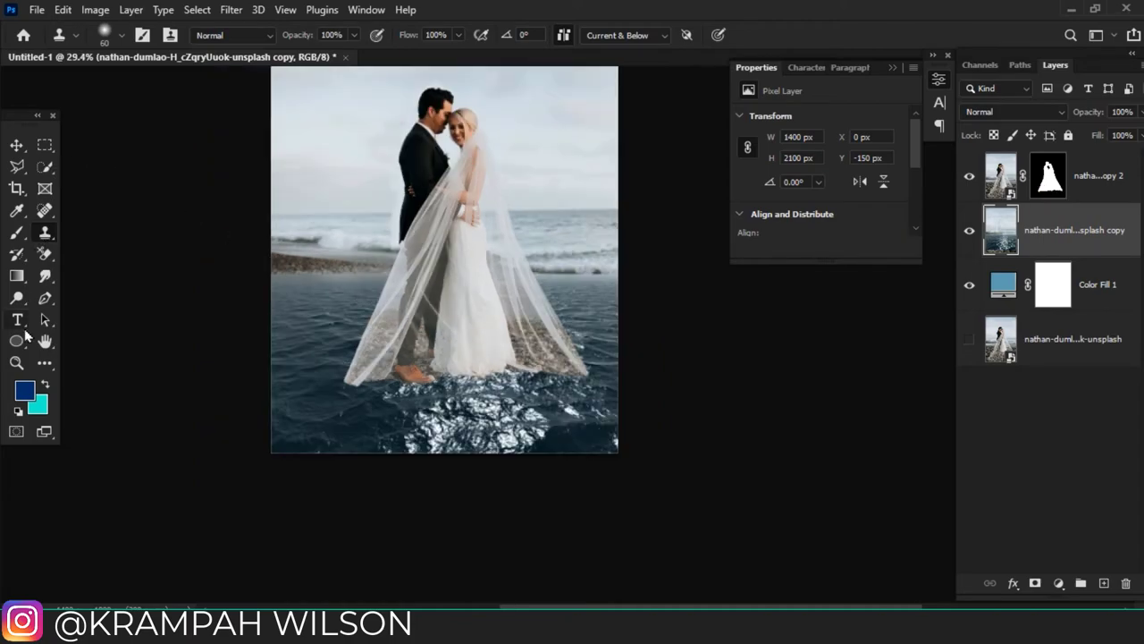
pyautogui.click(44, 342)
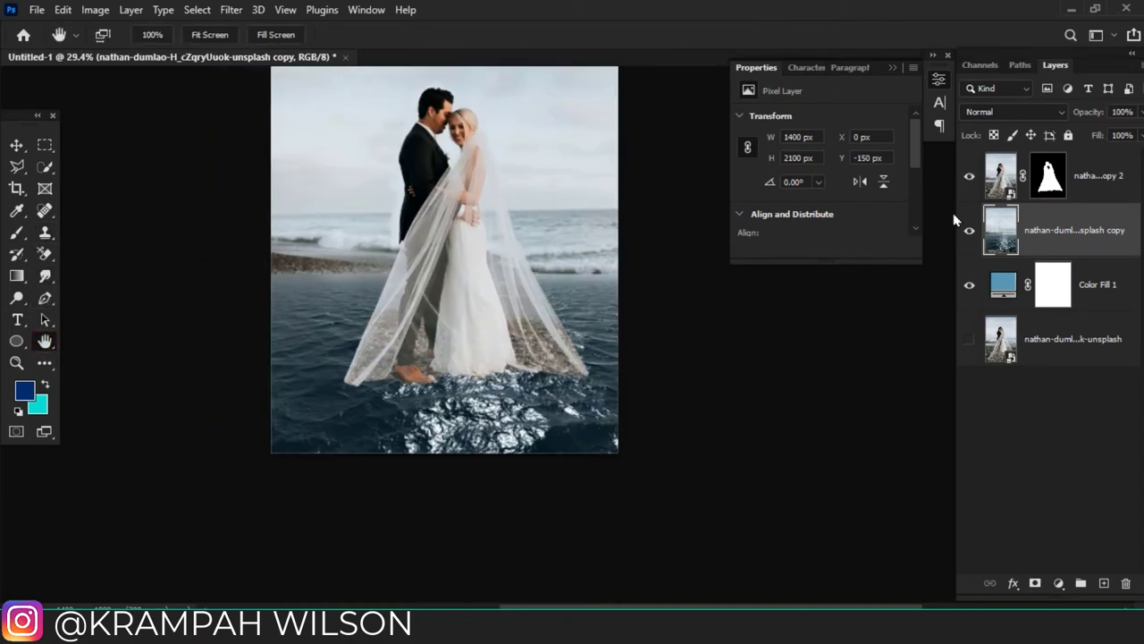
# Drag a black-to-white gradient on the copy 2 mask to fade the dress and veil into the water
pyautogui.click(1056, 188)
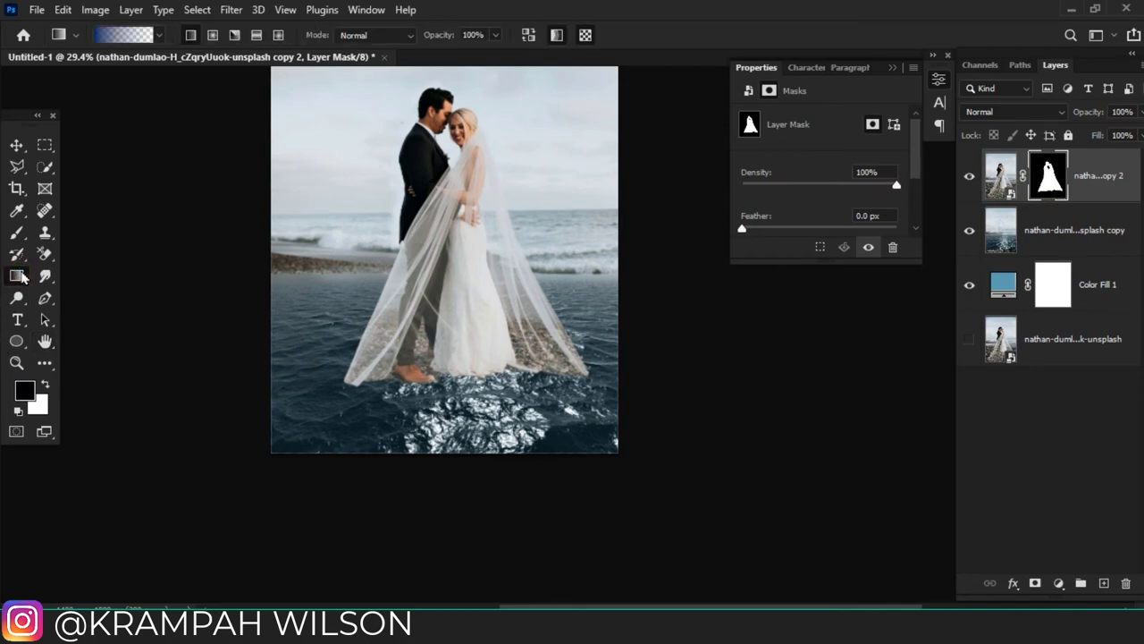
pyautogui.click(46, 385)
pyautogui.scroll(3, 427, 403)
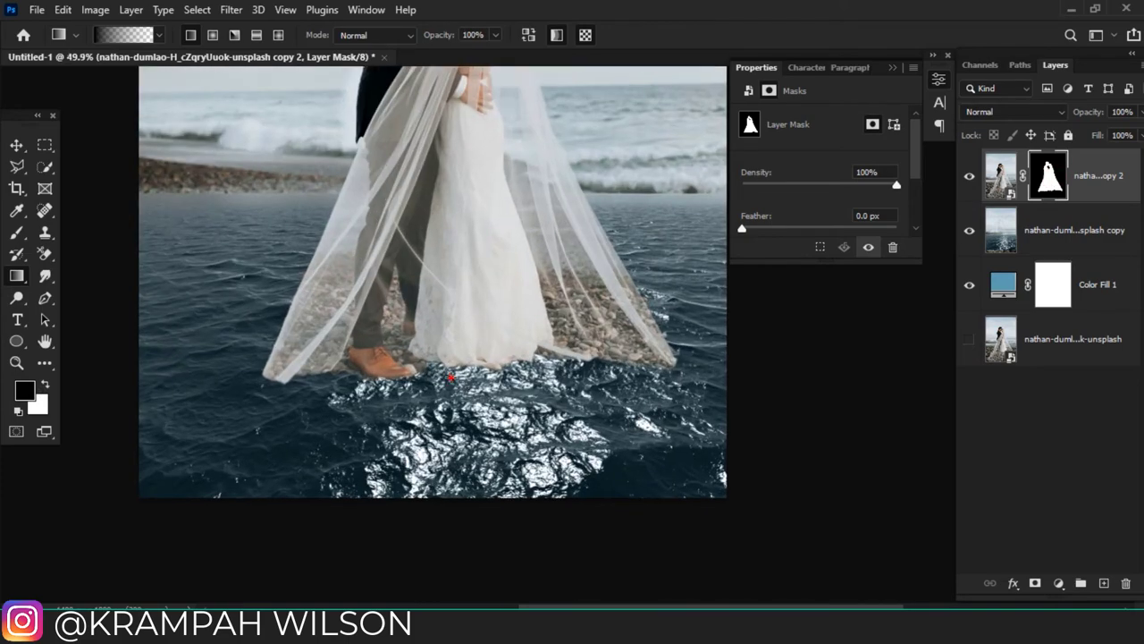
pyautogui.moveTo(455, 272); pyautogui.dragTo(457, 261)
pyautogui.moveTo(451, 343); pyautogui.dragTo(452, 343)
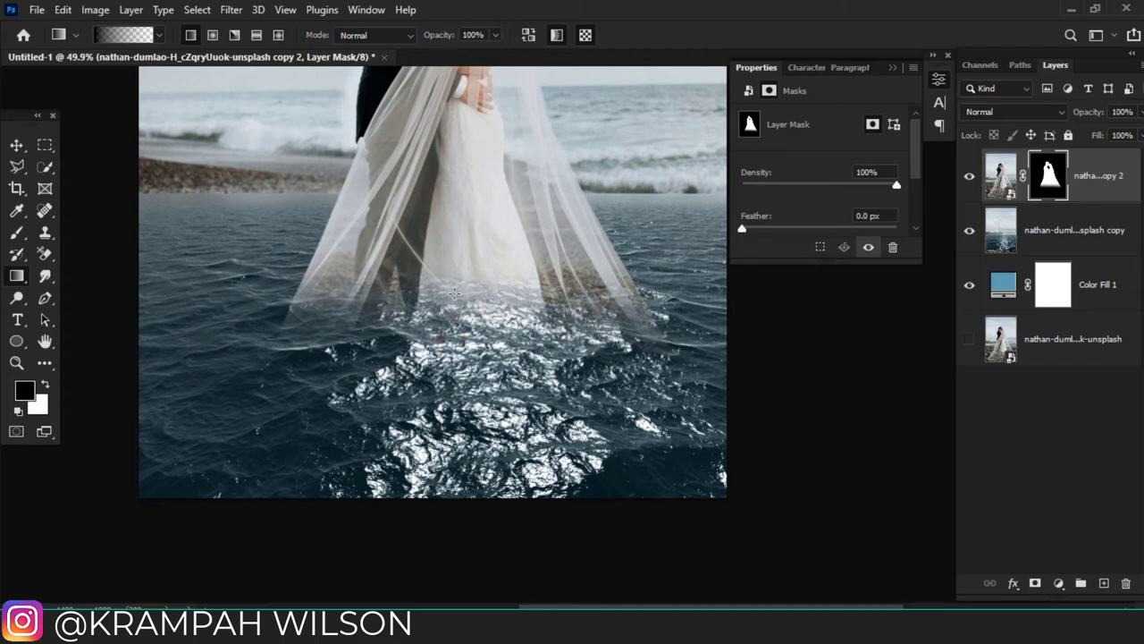
pyautogui.moveTo(451, 265); pyautogui.dragTo(454, 308)
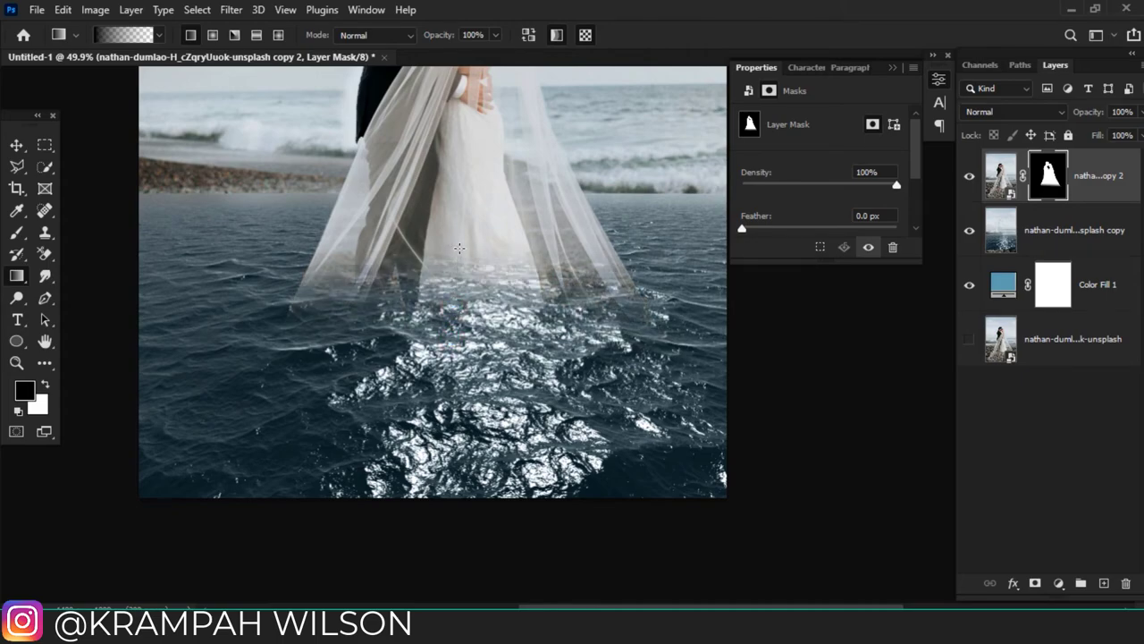
pyautogui.moveTo(459, 248)
pyautogui.mouseDown()
pyautogui.moveTo(458, 262)
pyautogui.moveTo(457, 239)
pyautogui.mouseUp()
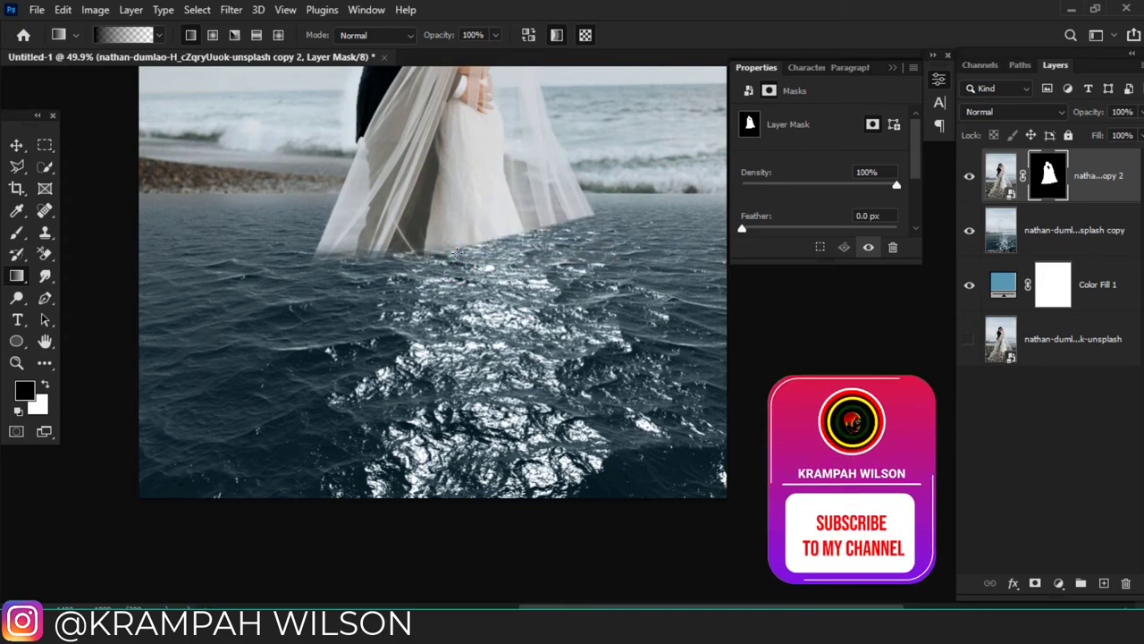
pyautogui.moveTo(455, 255); pyautogui.dragTo(455, 260)
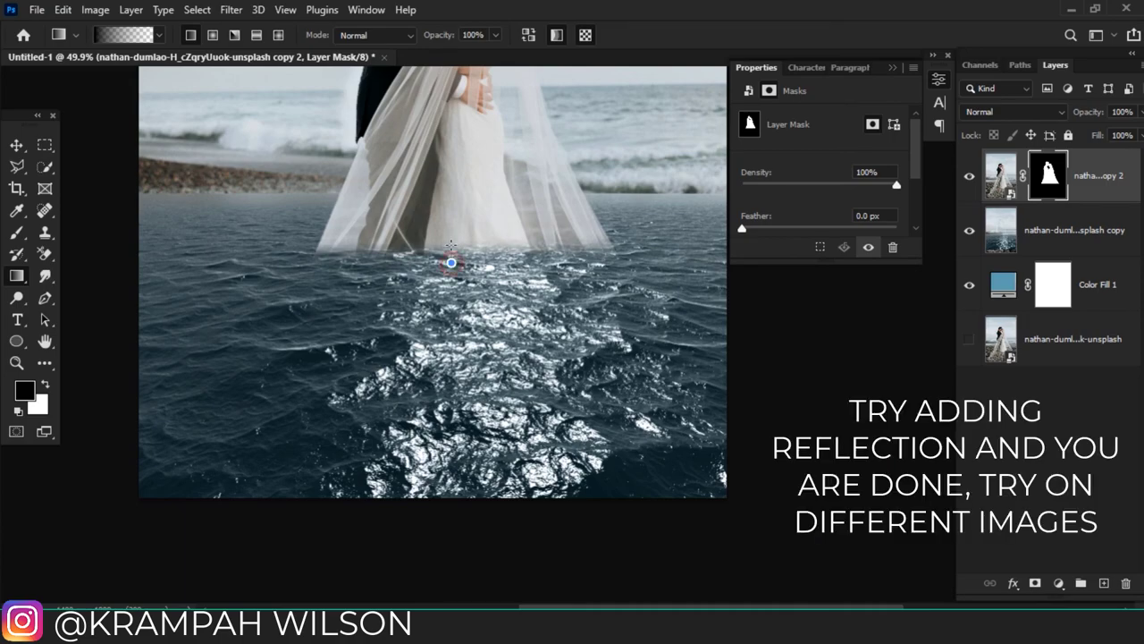
# Zoom and pan to review the veil fading into the water below the couple
pyautogui.scroll(-3, 451, 239)
pyautogui.moveTo(444, 286); pyautogui.dragTo(443, 394)
pyautogui.scroll(1, 444, 395)
pyautogui.scroll(2, 441, 389)
pyautogui.scroll(1, 439, 383)
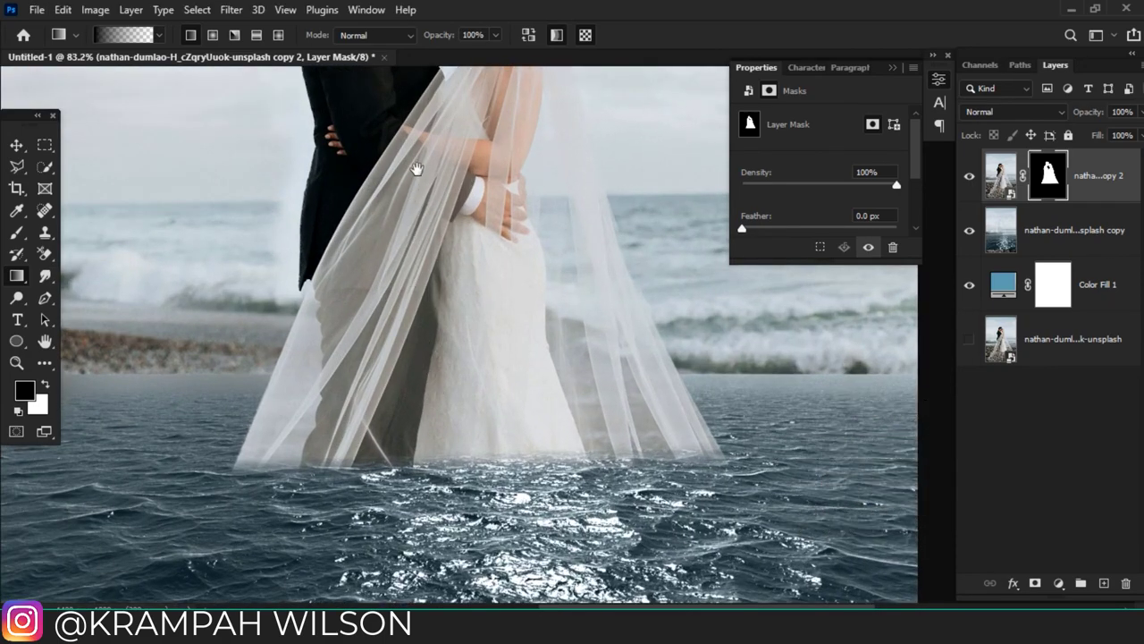
pyautogui.scroll(1, 436, 377)
pyautogui.scroll(-3, 436, 376)
pyautogui.scroll(-1, 437, 377)
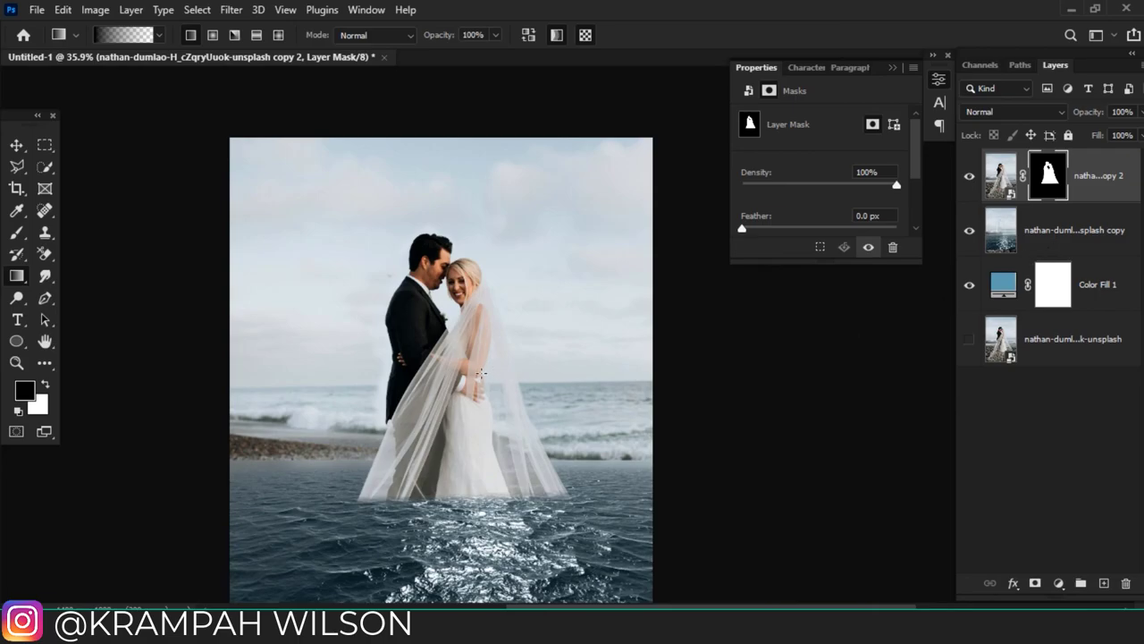
pyautogui.scroll(-1, 480, 373)
pyautogui.moveTo(474, 401); pyautogui.dragTo(490, 306)
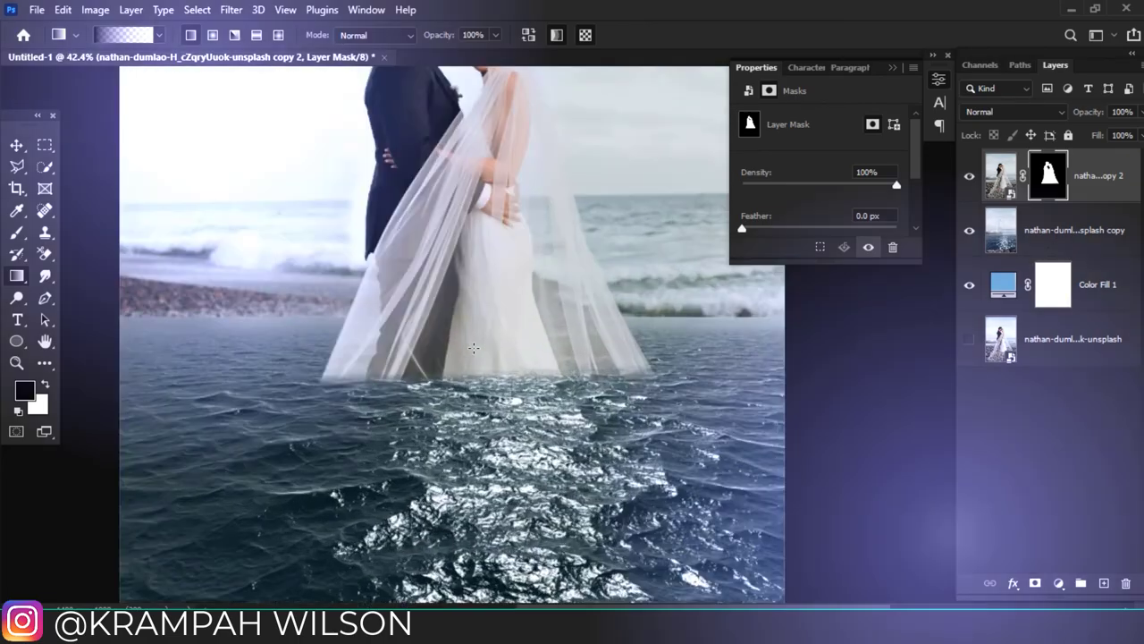